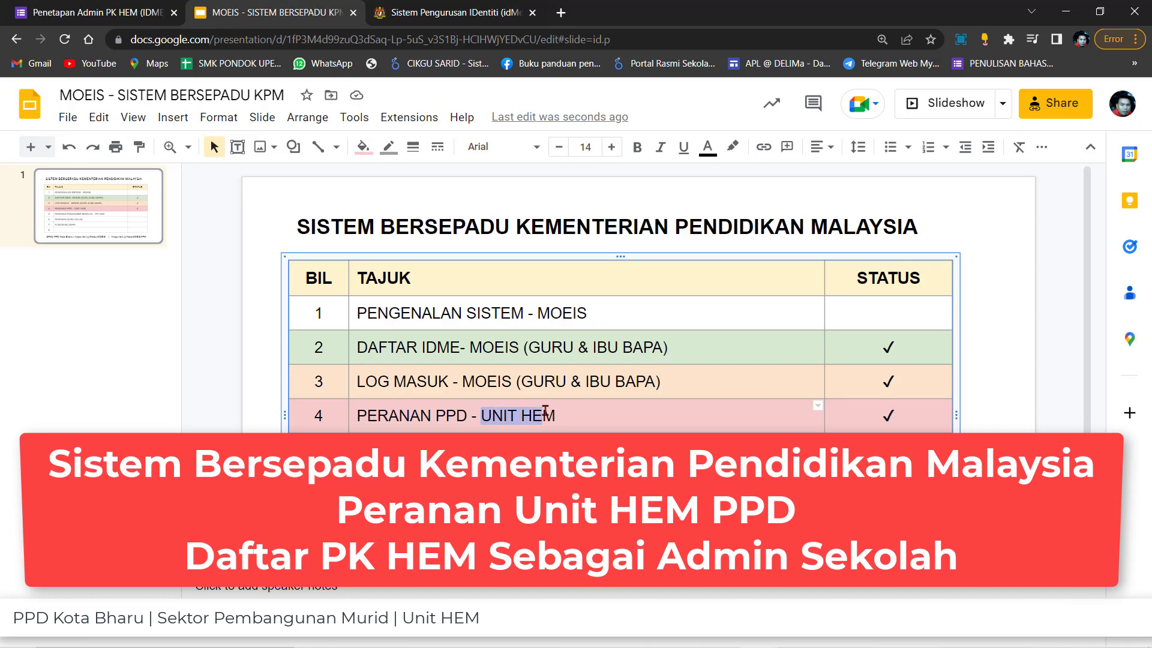
Switch to the Penetapan Admin PK HEM (IDME) form and review the details it asks schools to provide.
click(553, 413)
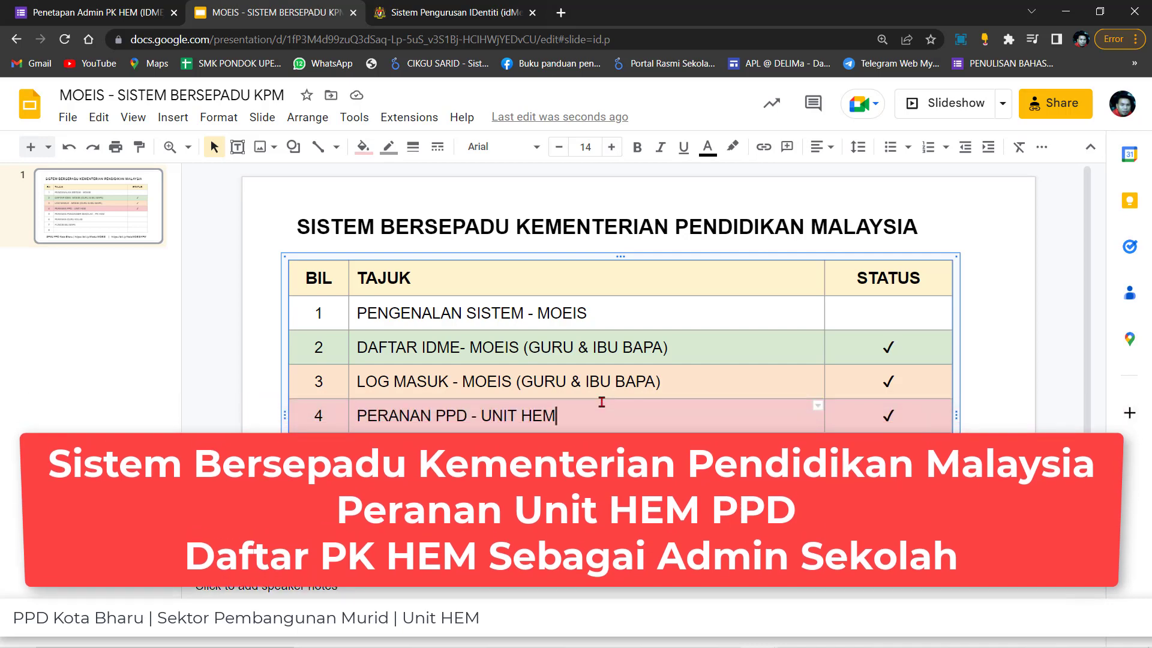
click(116, 7)
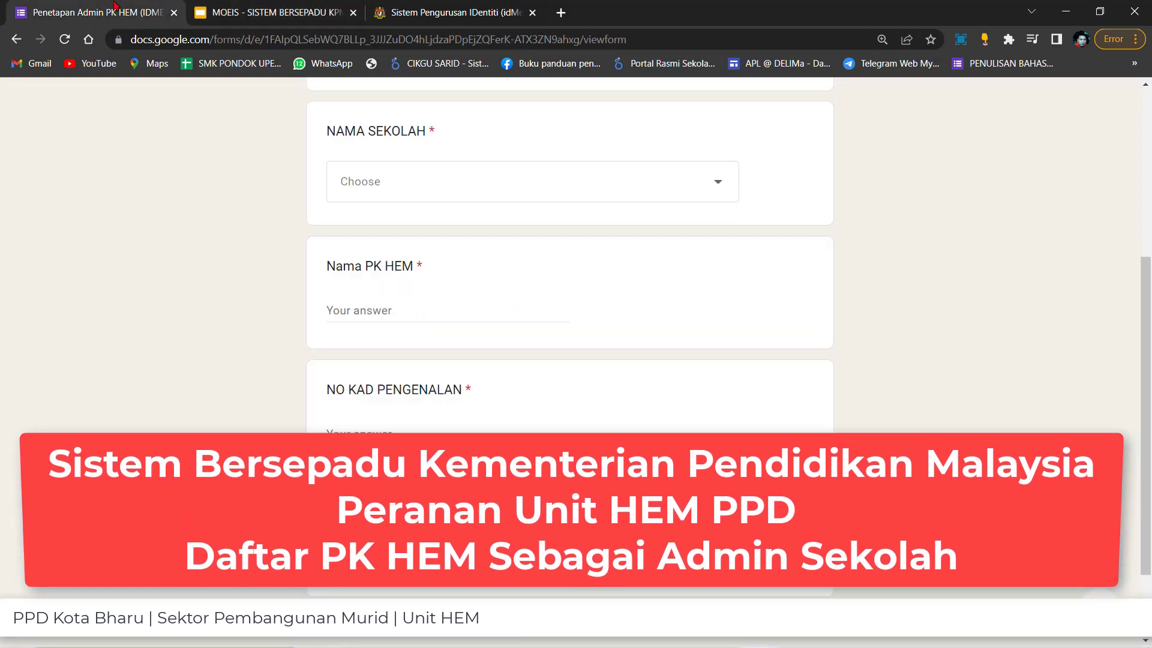
scroll(895, 291, up, 5)
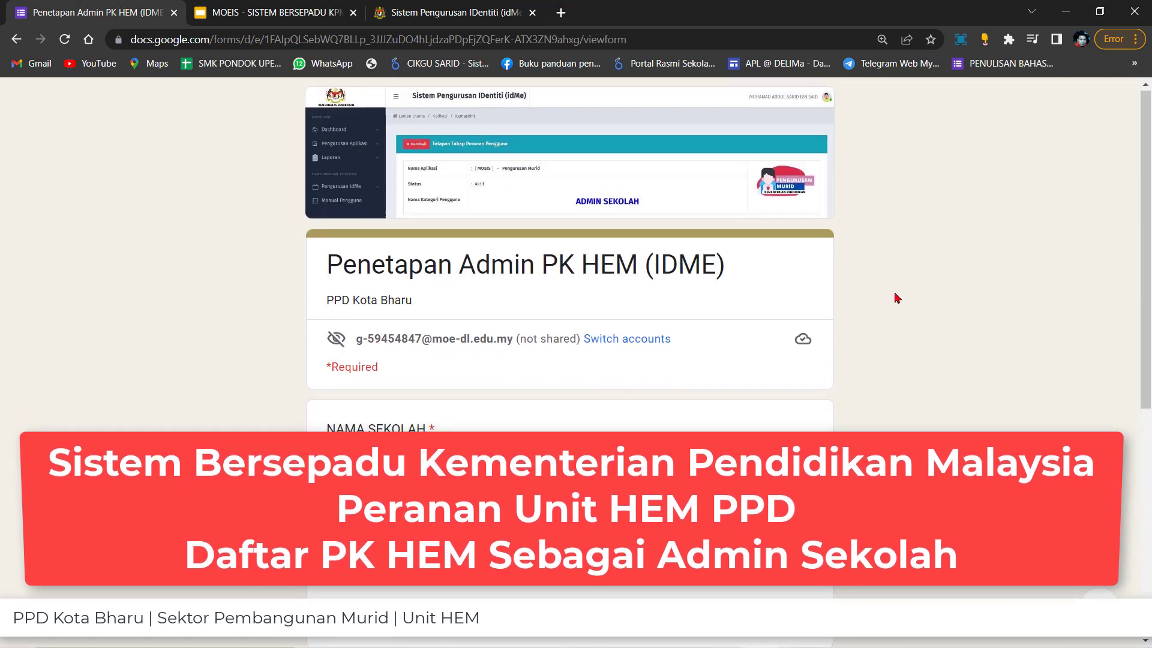
scroll(894, 301, down, 3)
scroll(894, 302, down, 2)
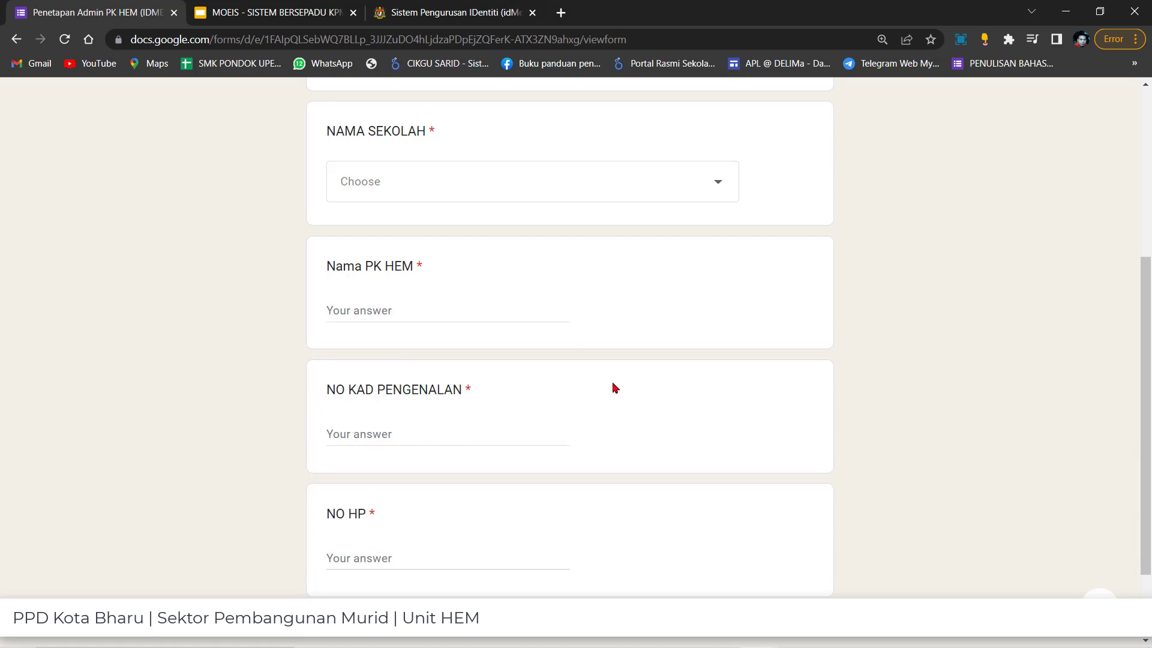
scroll(613, 387, up, 3)
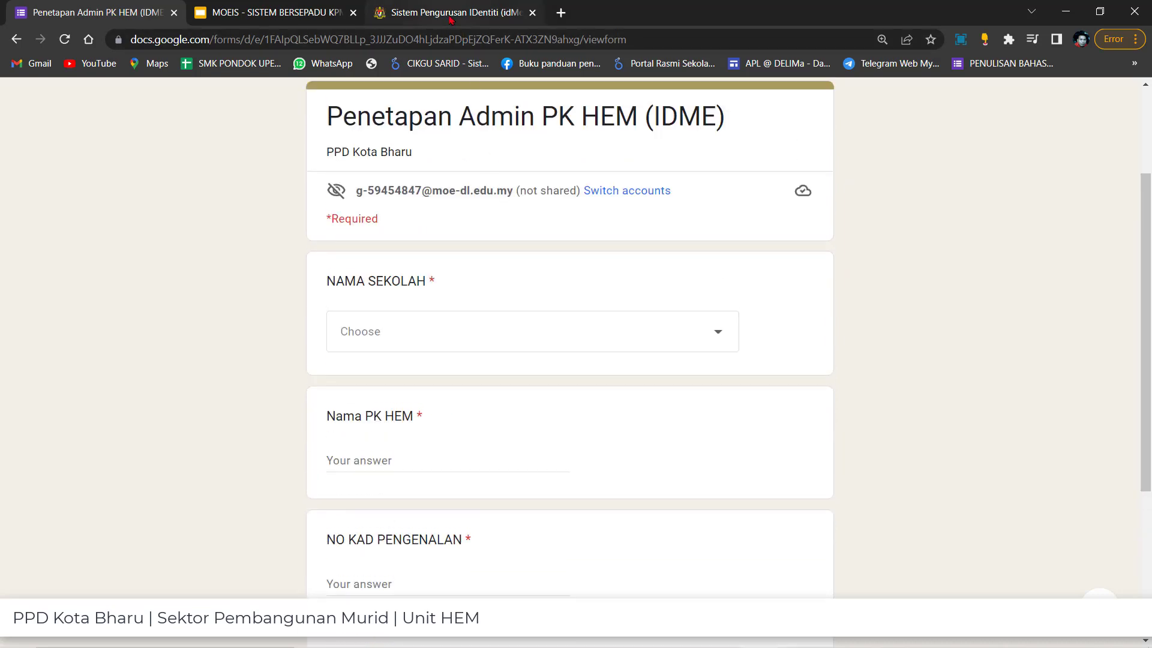
Switch to the idMe system and open the Tahap & Peranan application list under Pengurusan Aplikasi.
click(456, 13)
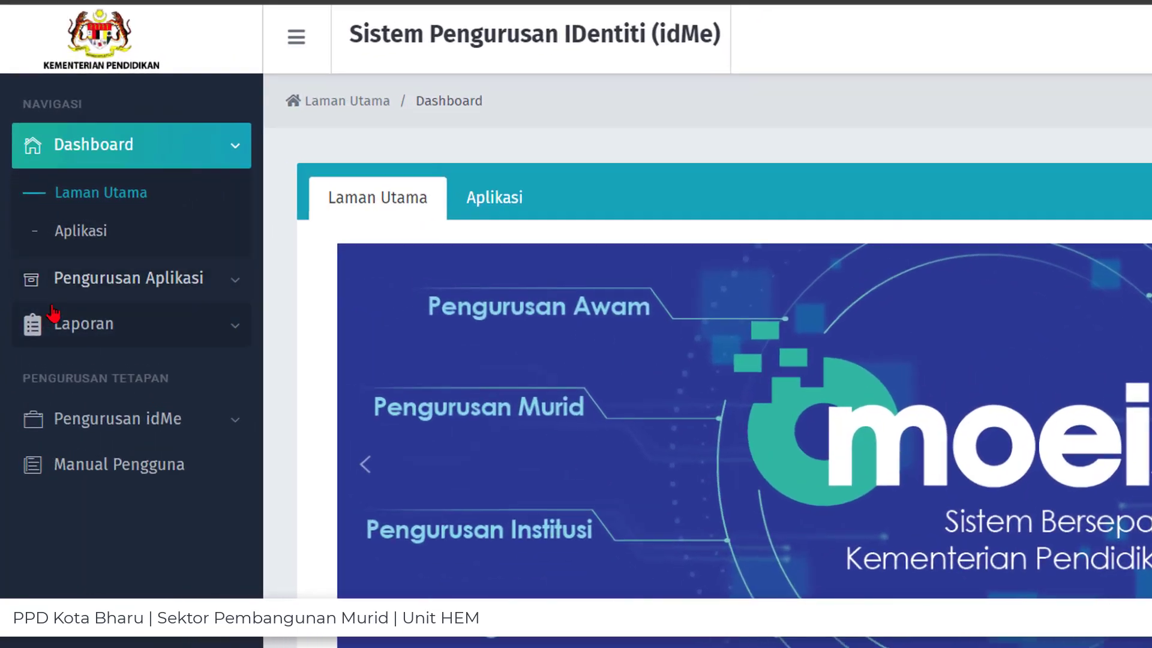
click(135, 291)
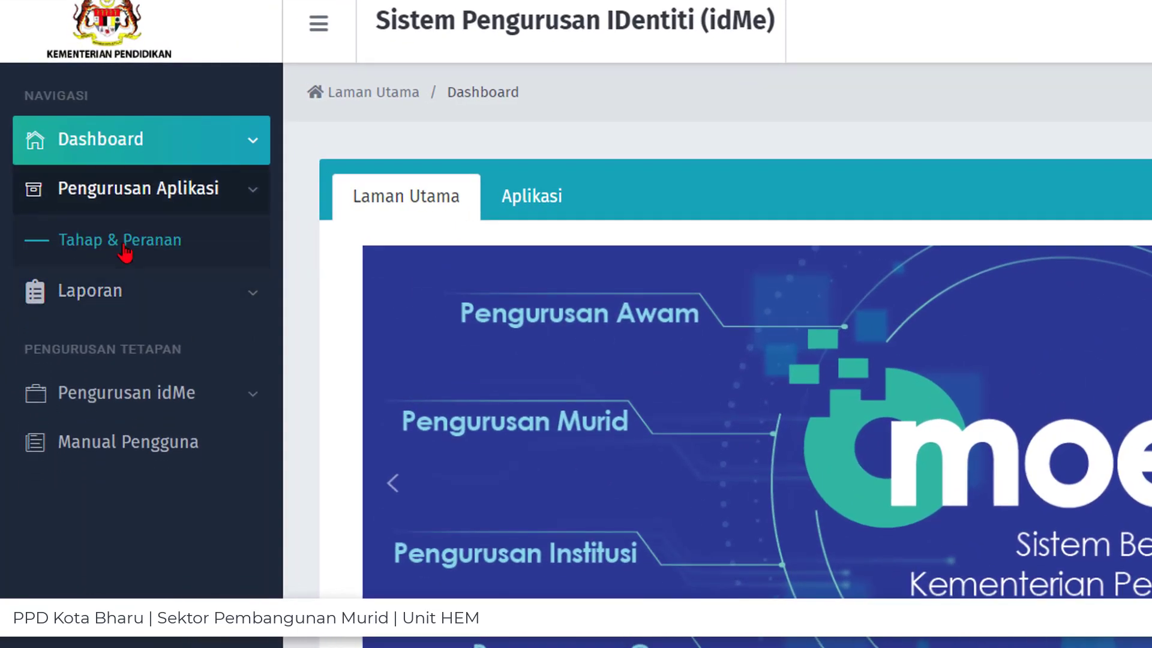
click(124, 252)
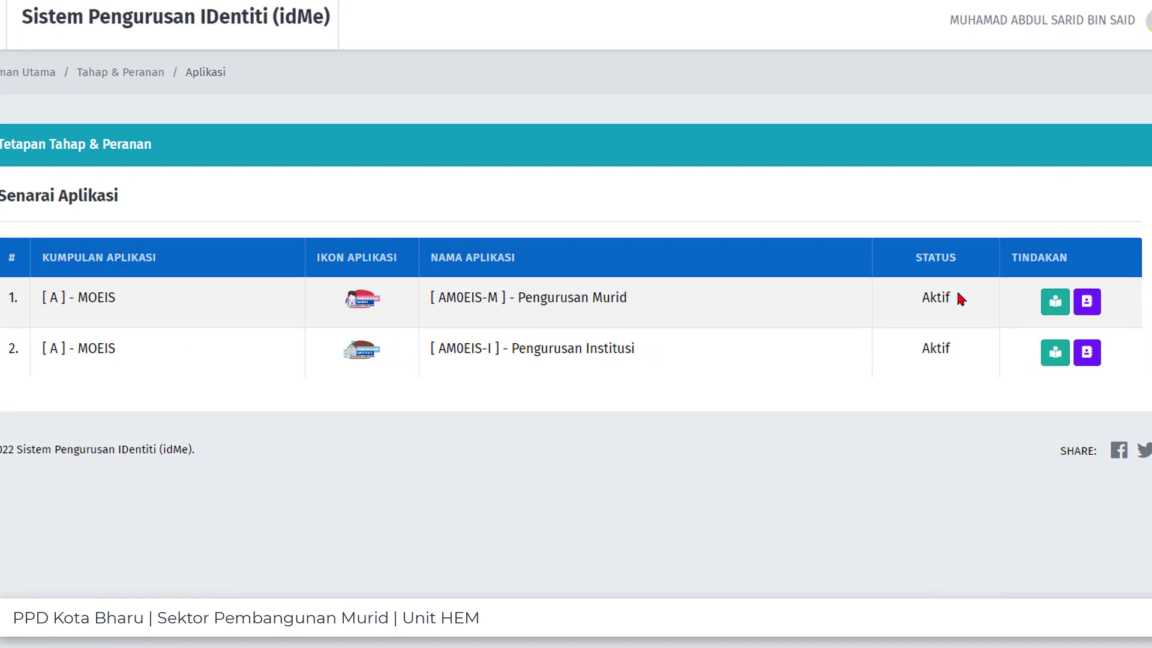
Open the user category settings for Pengurusan Murid and go to user assignment for ADMIN SEKOLAH.
drag(518, 297, 659, 291)
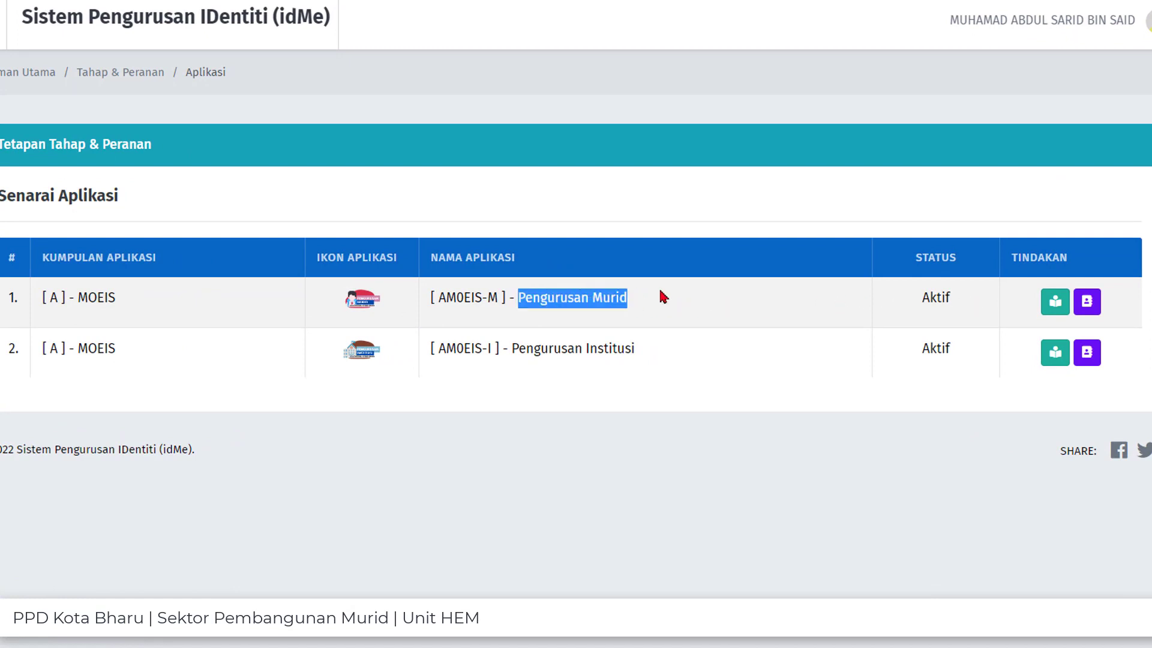
click(646, 299)
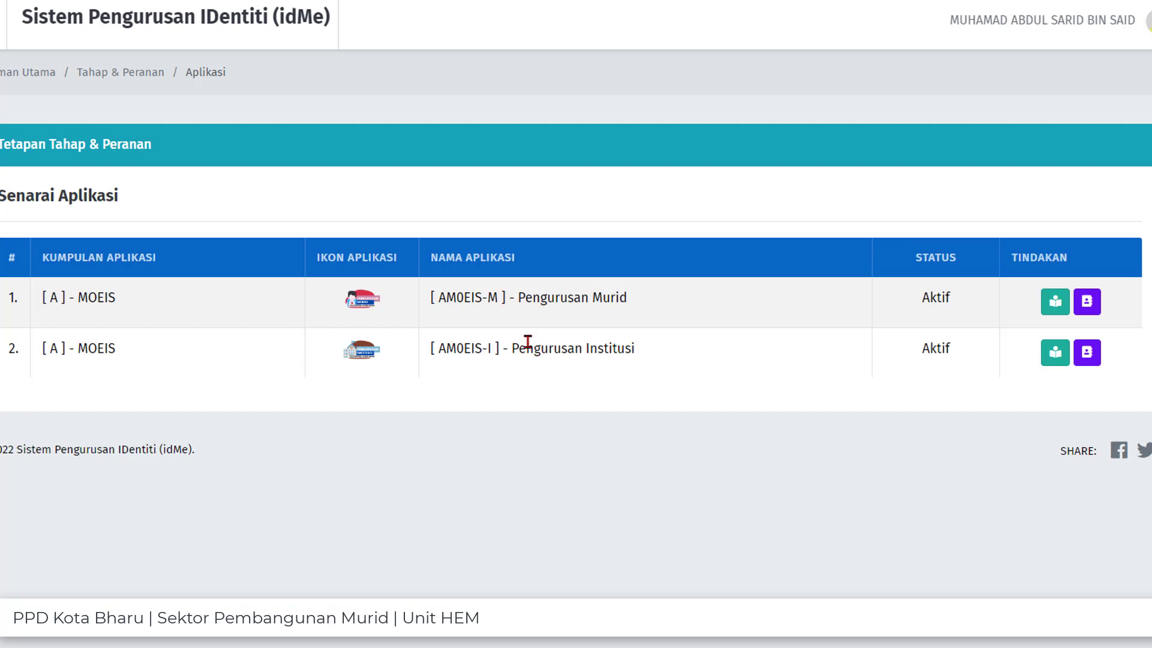
drag(512, 348, 651, 349)
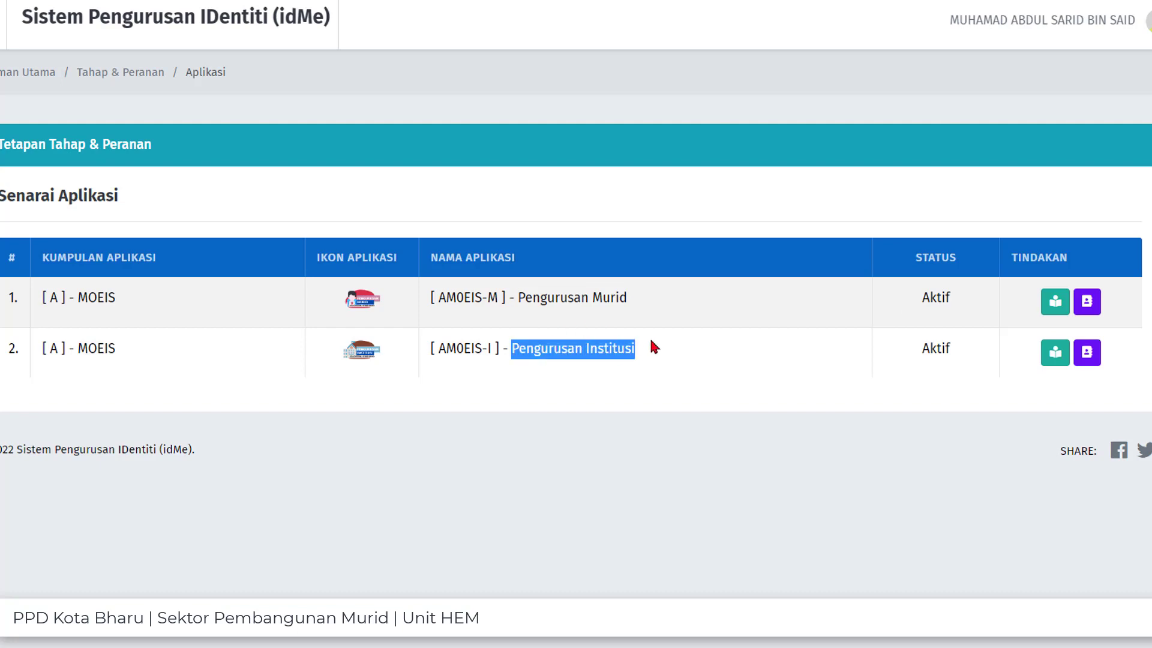
click(650, 340)
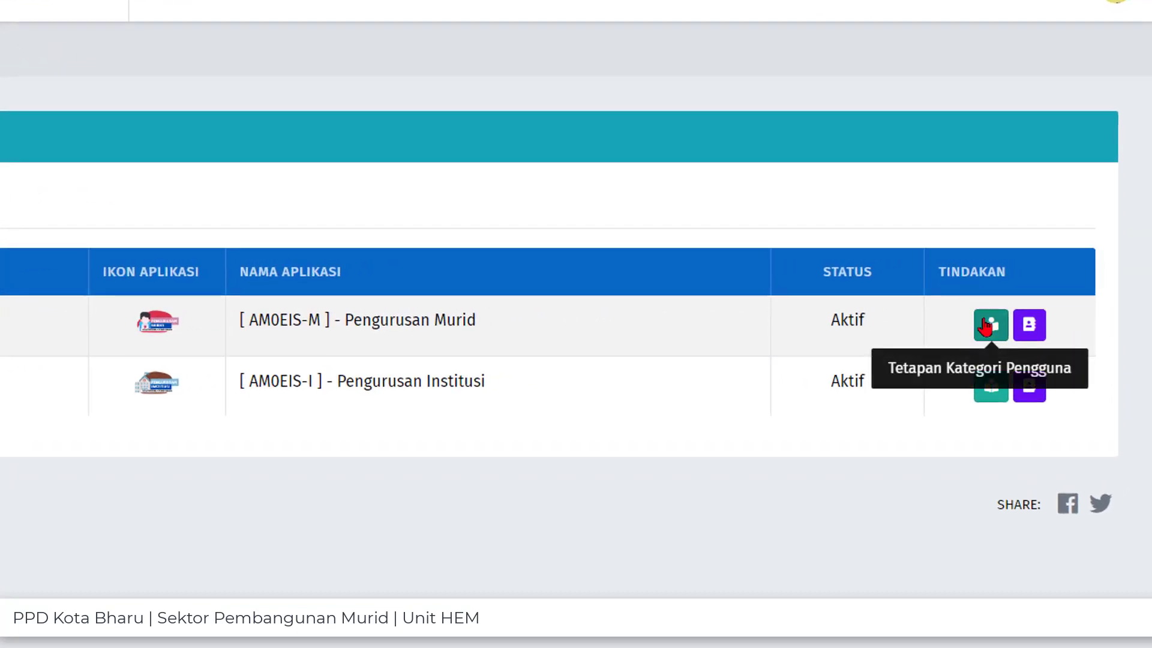
click(987, 325)
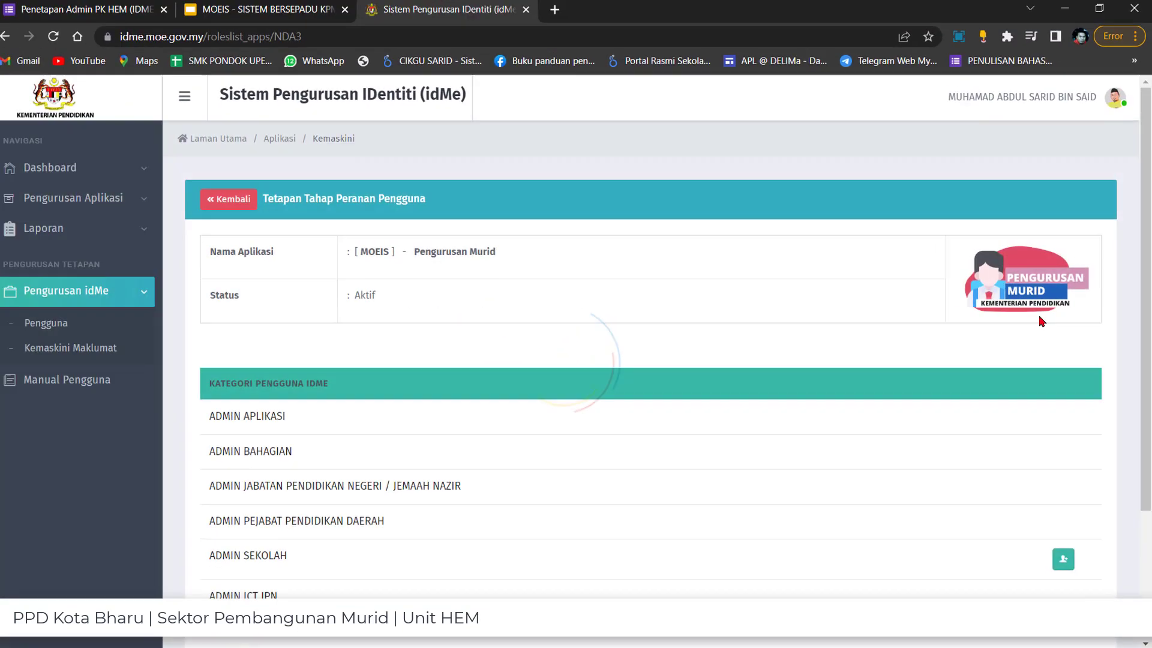
scroll(779, 419, down, 3)
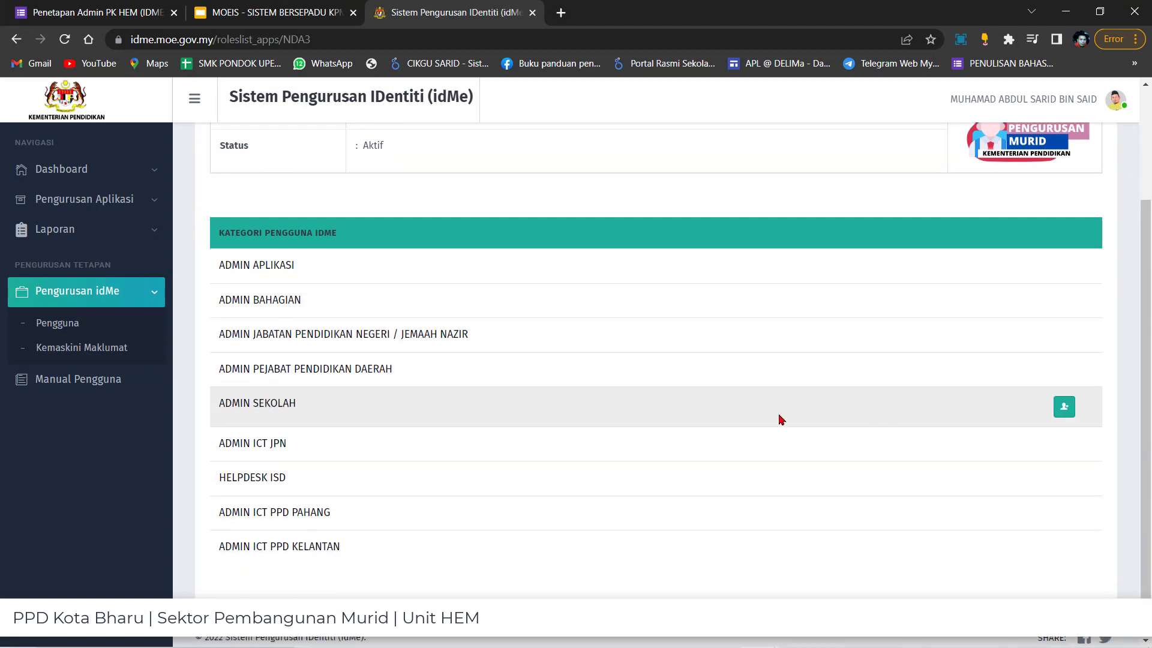
click(1063, 410)
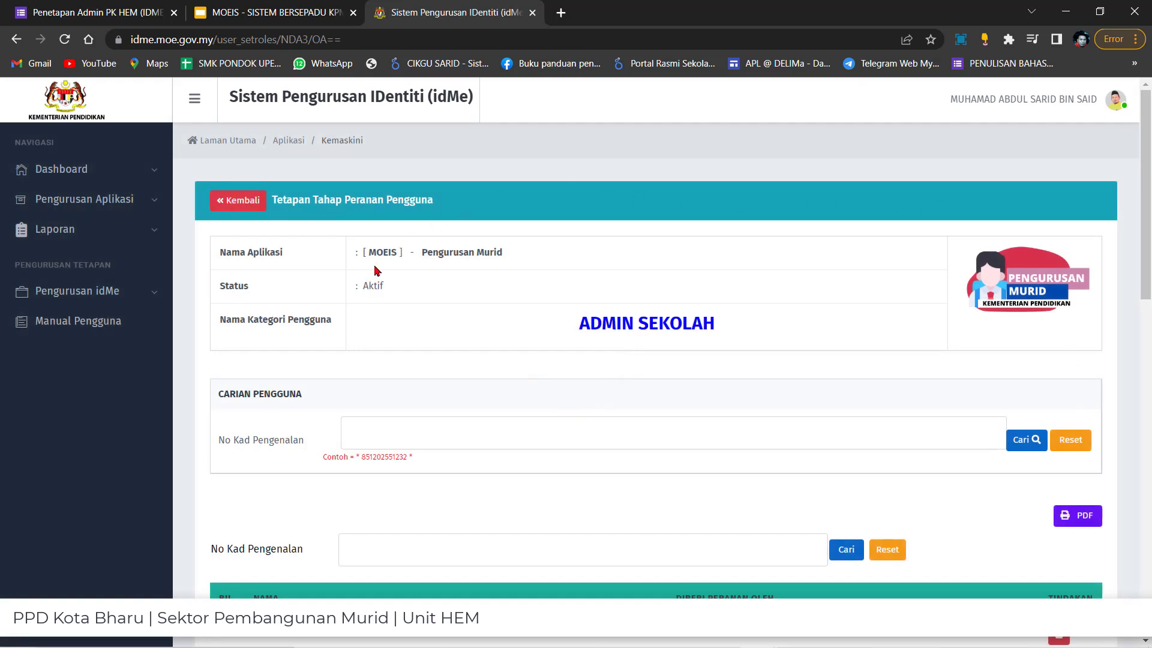
Paste the PK HEM's identity card number into the Carian Pengguna search and find the user.
scroll(269, 396, down, 6)
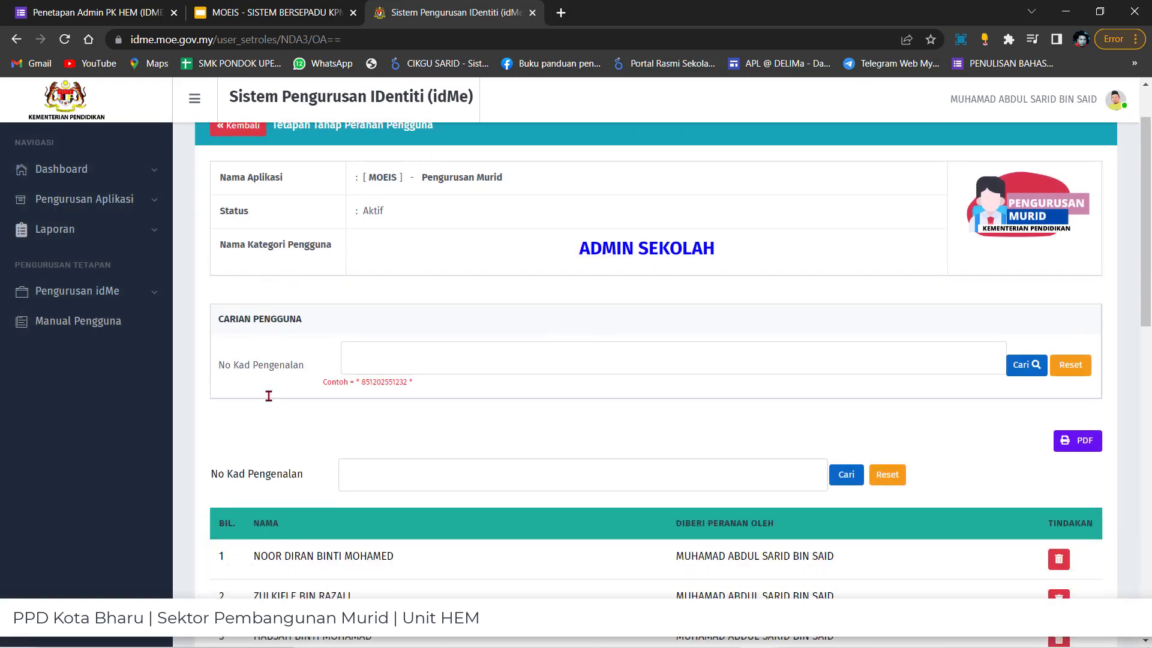
scroll(269, 419, down, 4)
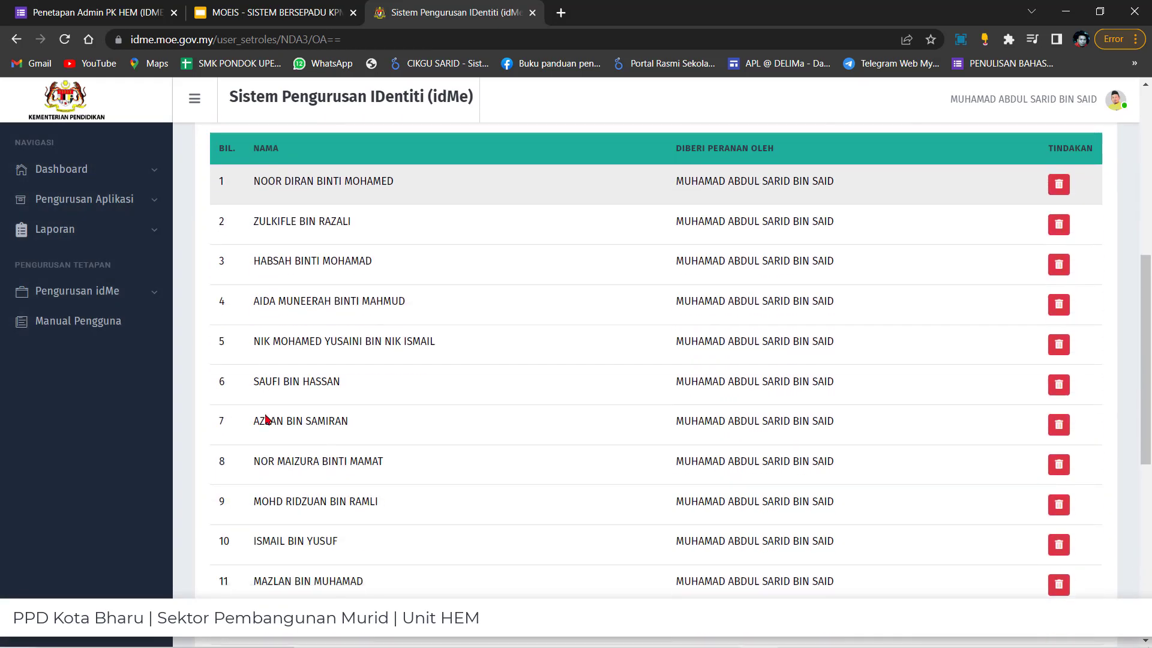
scroll(268, 420, up, 3)
scroll(268, 420, up, 6)
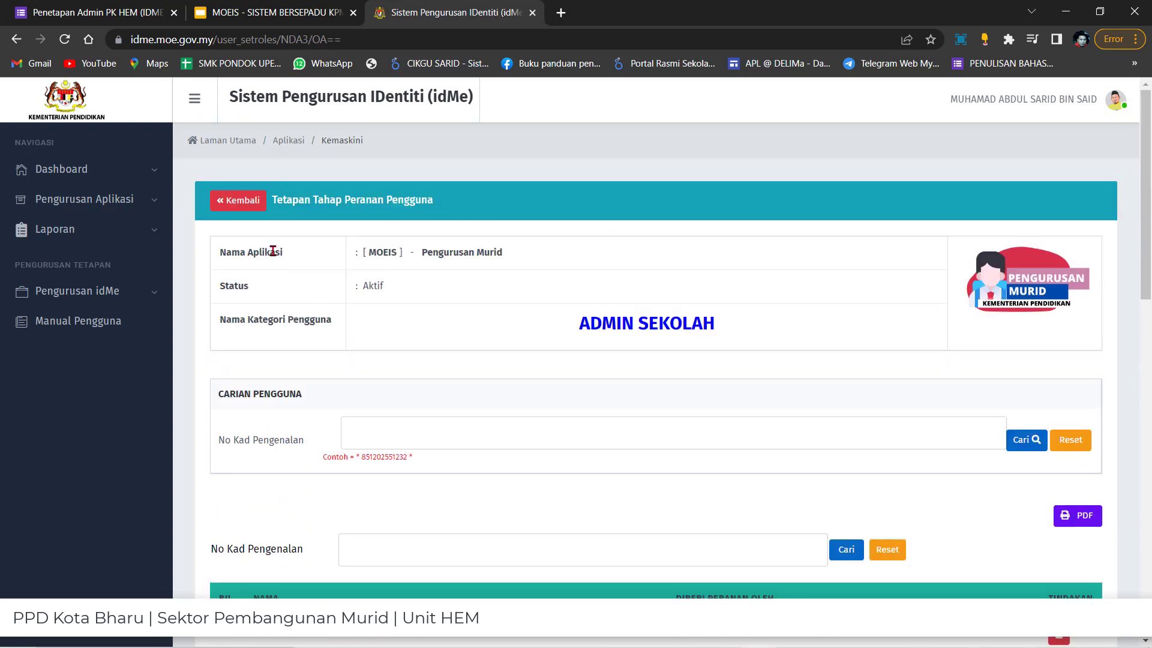
scroll(271, 293, down, 1)
scroll(268, 312, up, 1)
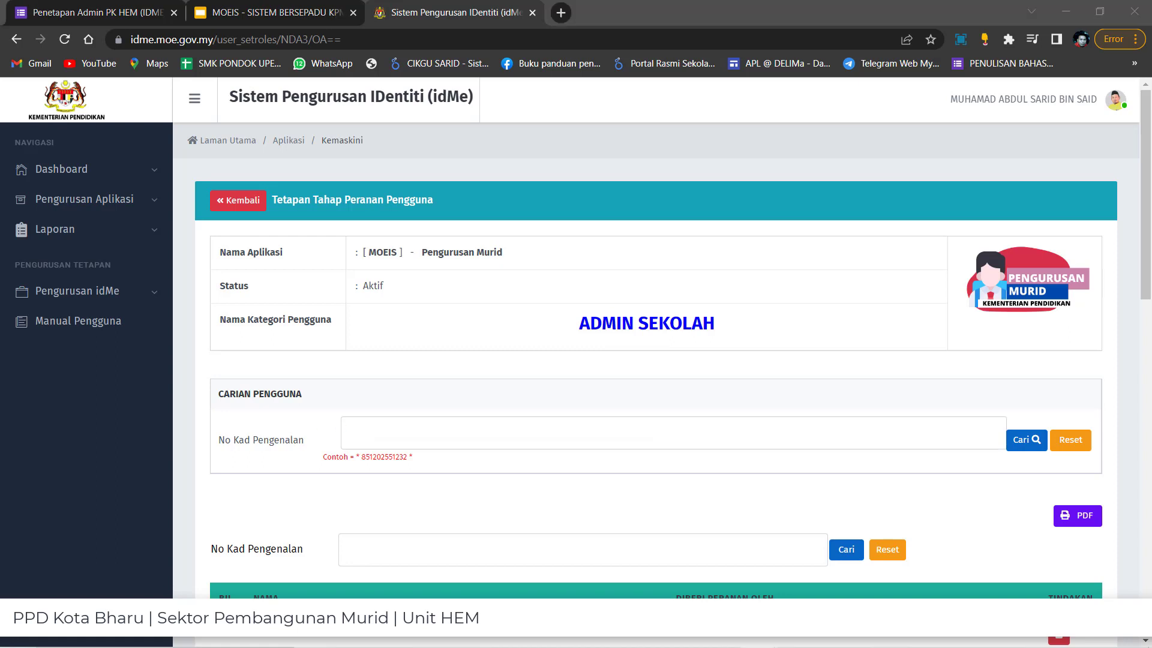
right_click(384, 427)
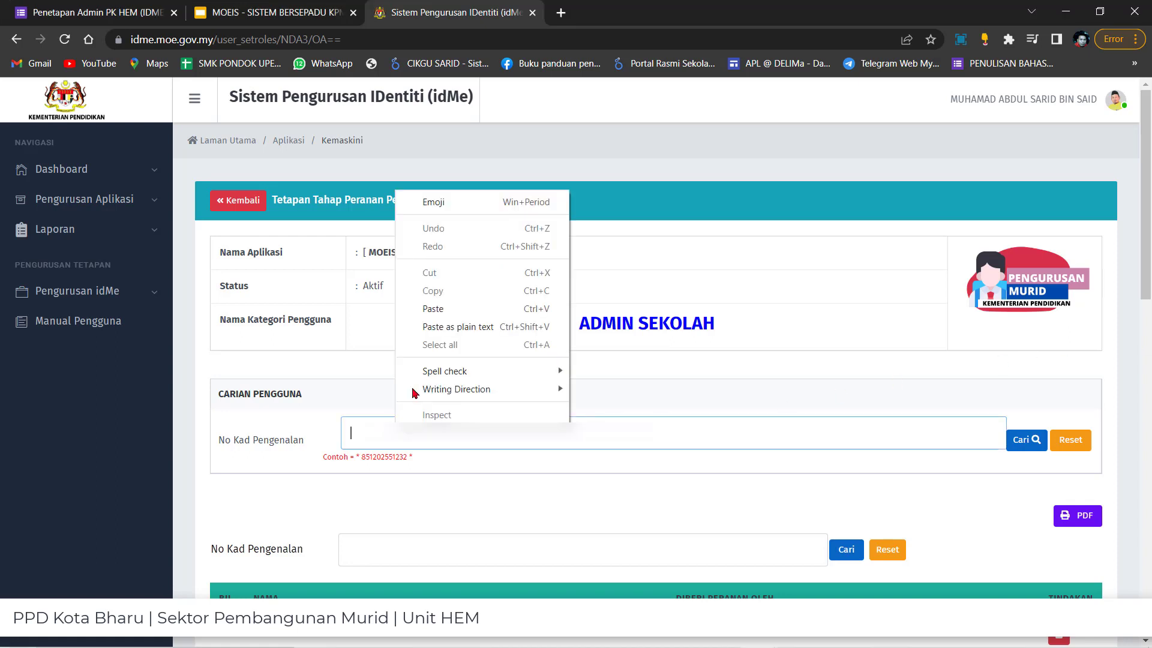
click(432, 308)
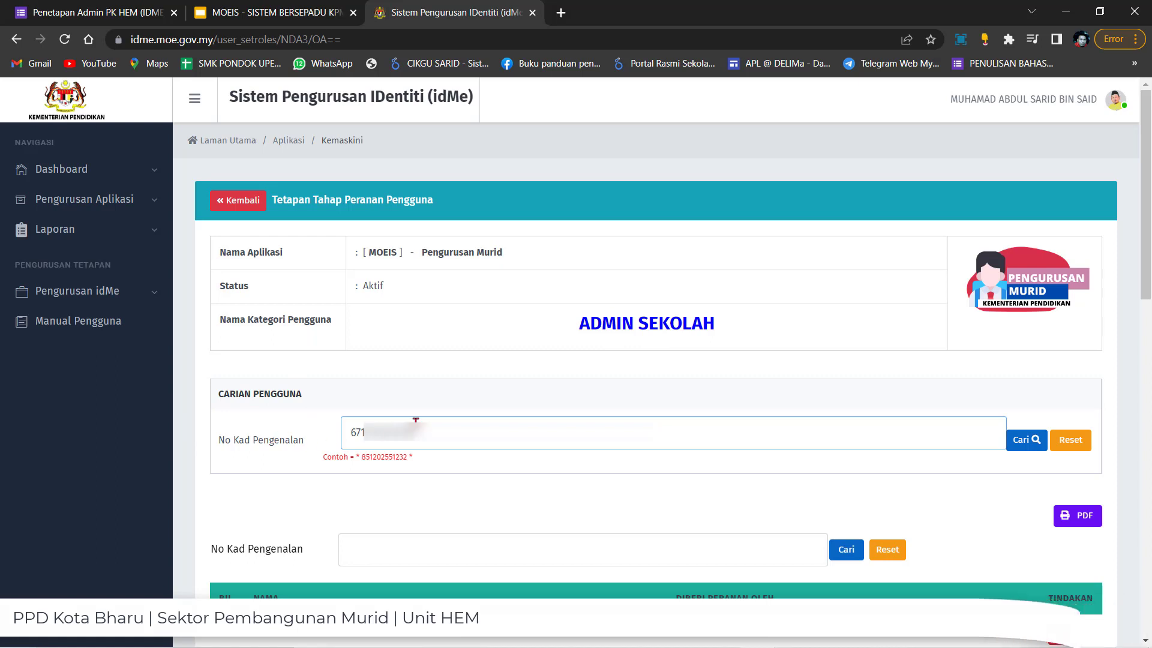
click(1026, 444)
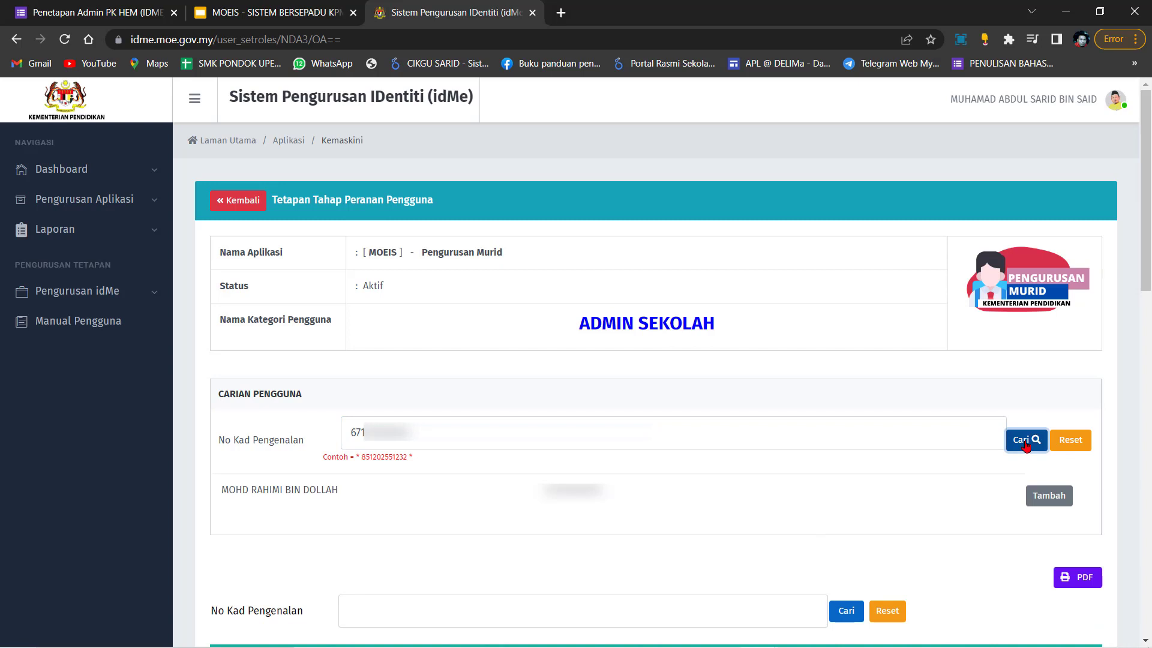
Add the found user to the selected users and save the ADMIN SEKOLAH assignment for Pengurusan Murid.
double_click(225, 488)
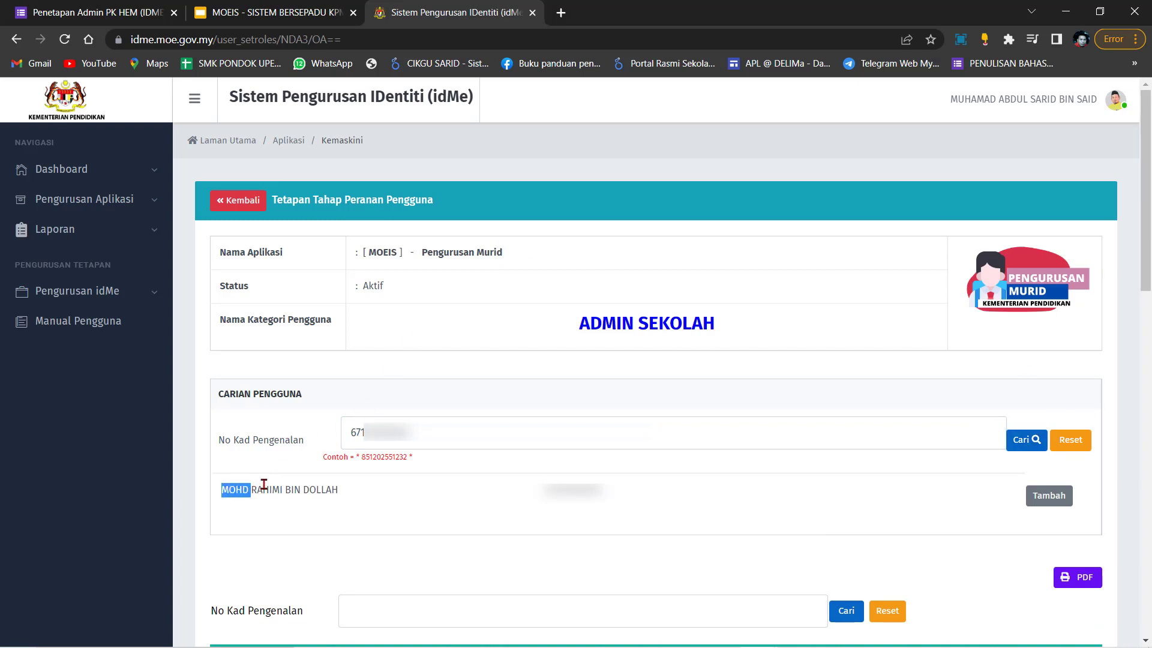
drag(264, 485, 348, 492)
click(290, 489)
click(1046, 496)
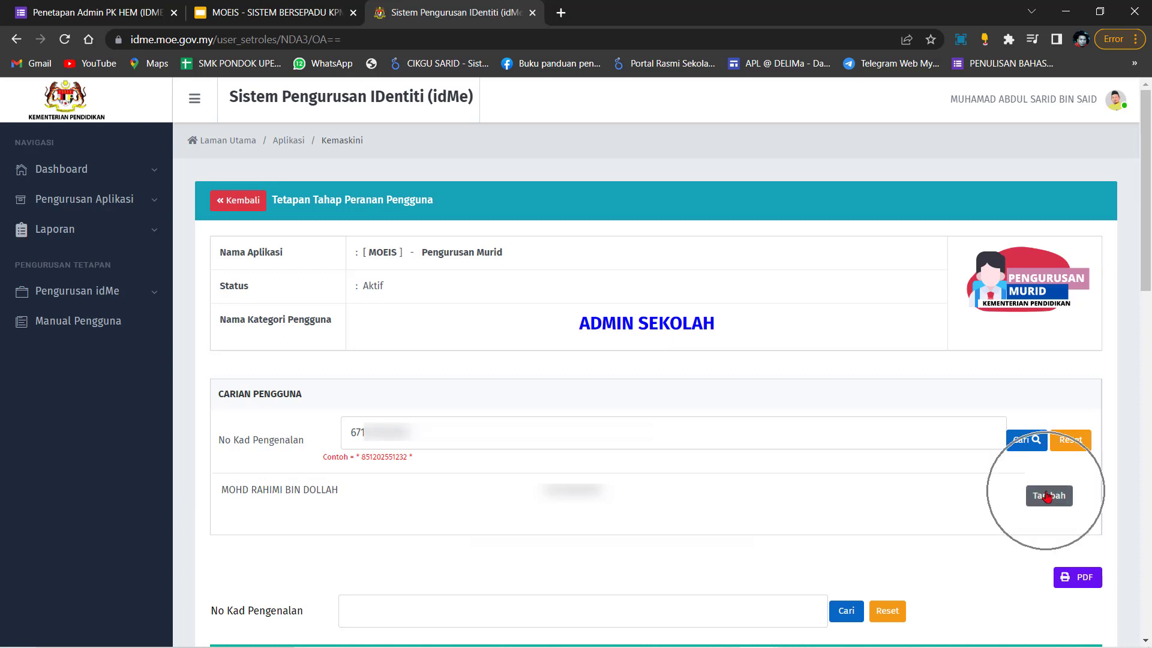
click(1047, 496)
click(1047, 496)
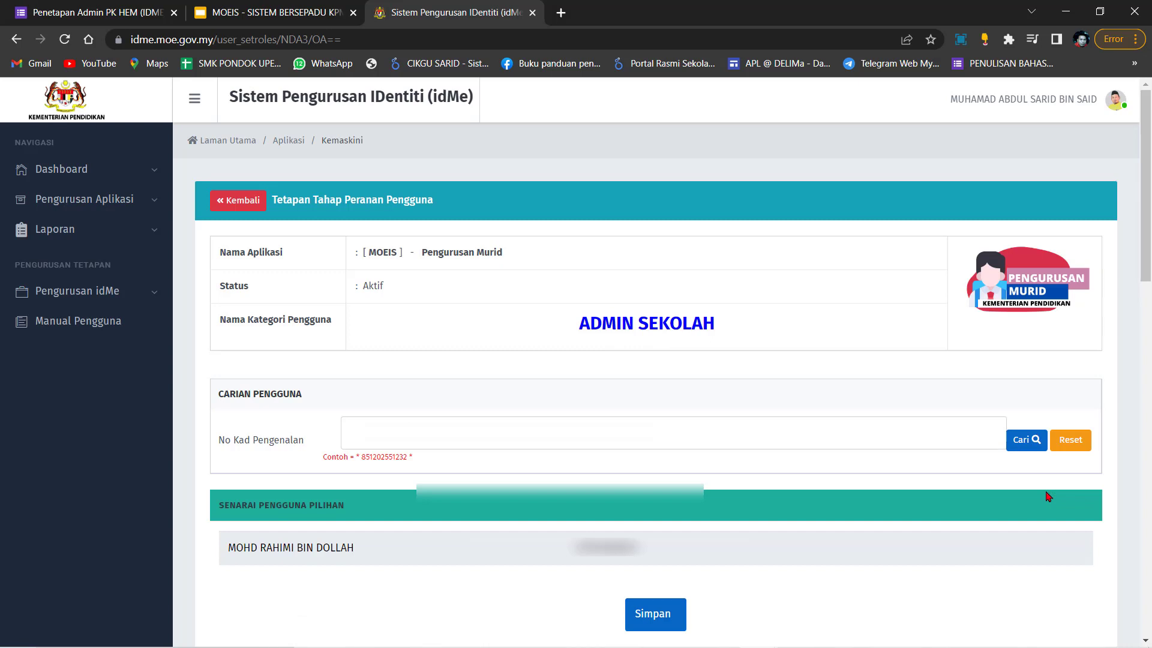
click(661, 622)
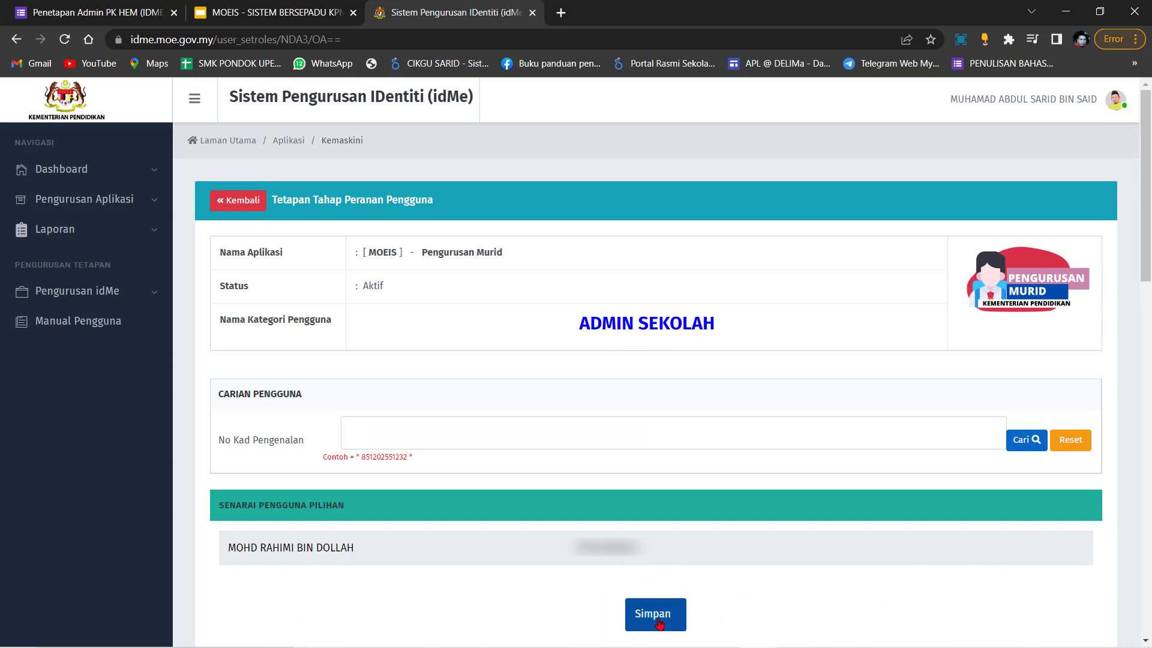
click(660, 622)
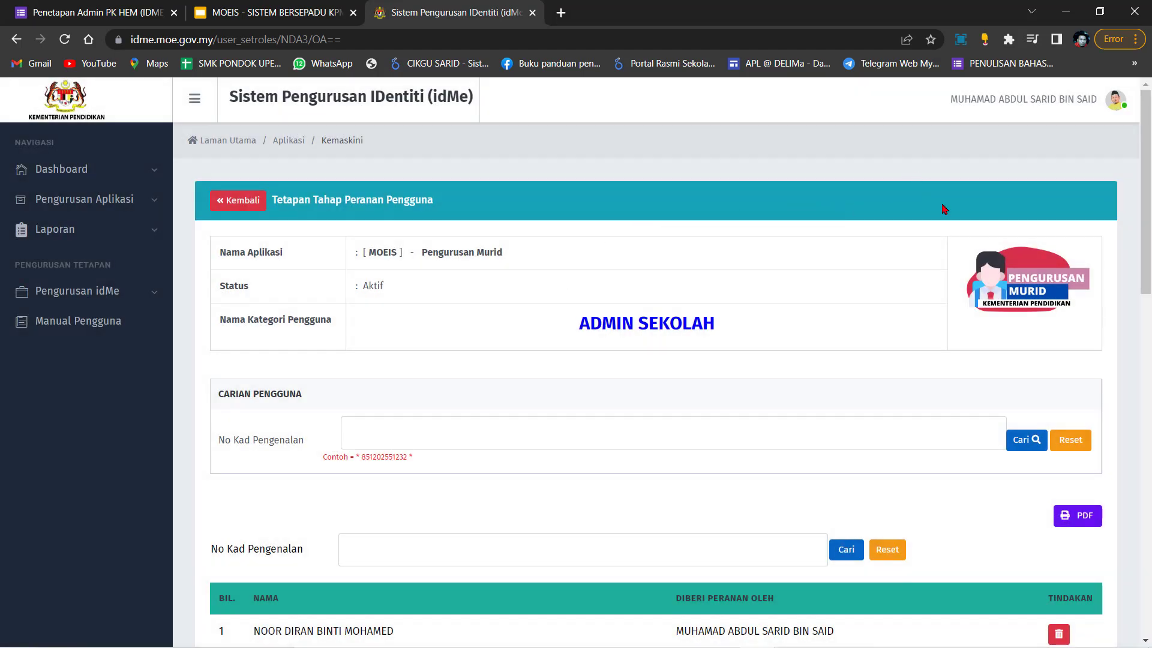
Go back from the Pengurusan Murid role settings to the Tahap & Peranan application list.
click(100, 209)
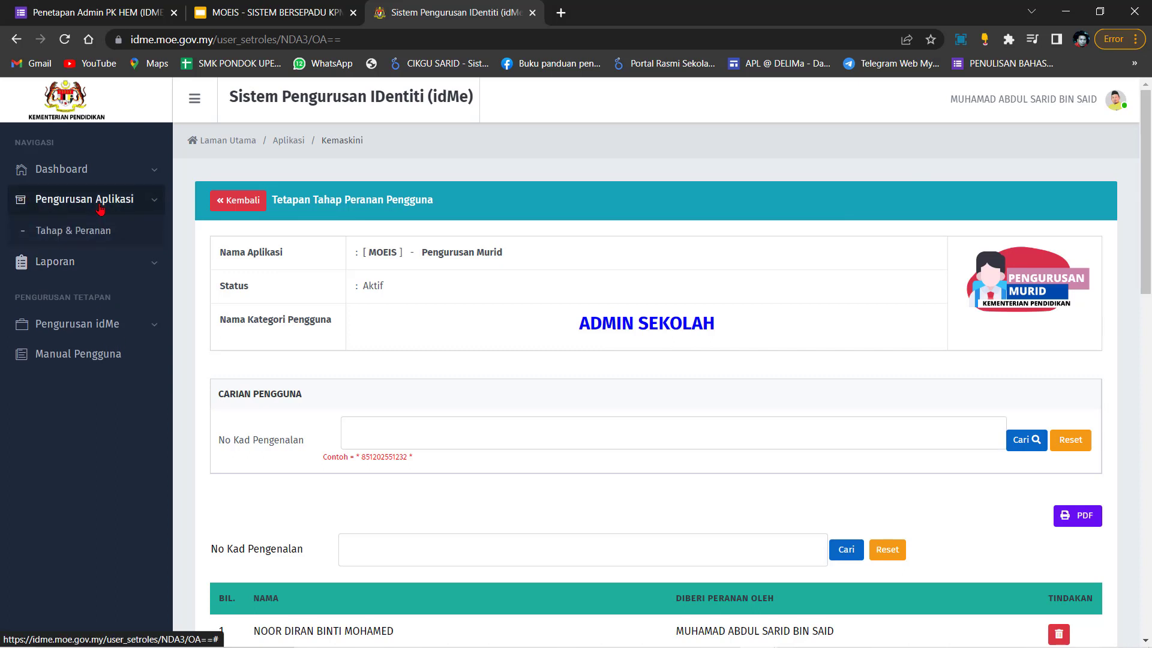
click(233, 202)
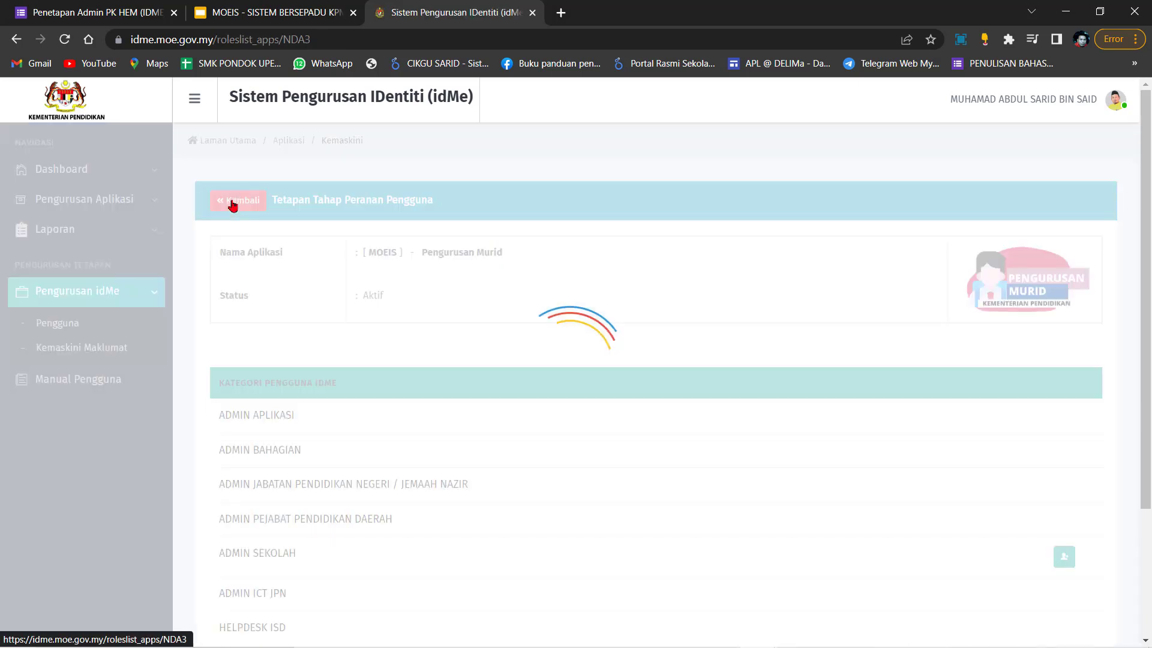
click(233, 203)
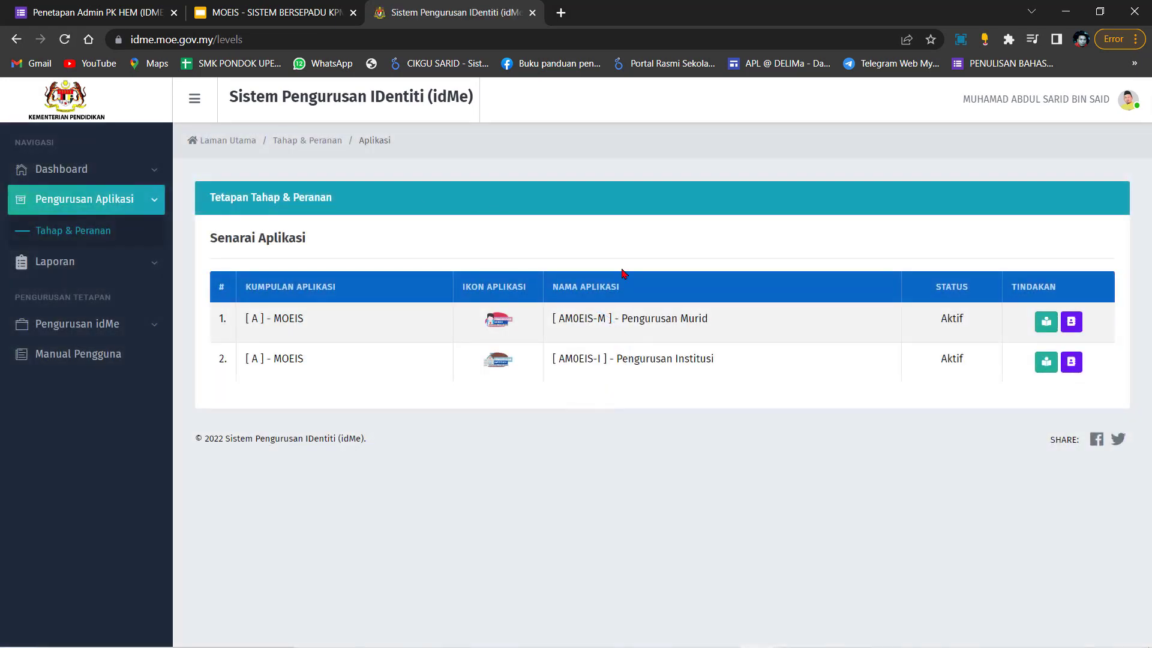
Open the user category settings for Pengurusan Institusi and go to user assignment for ADMIN SEKOLAH.
drag(717, 360, 619, 358)
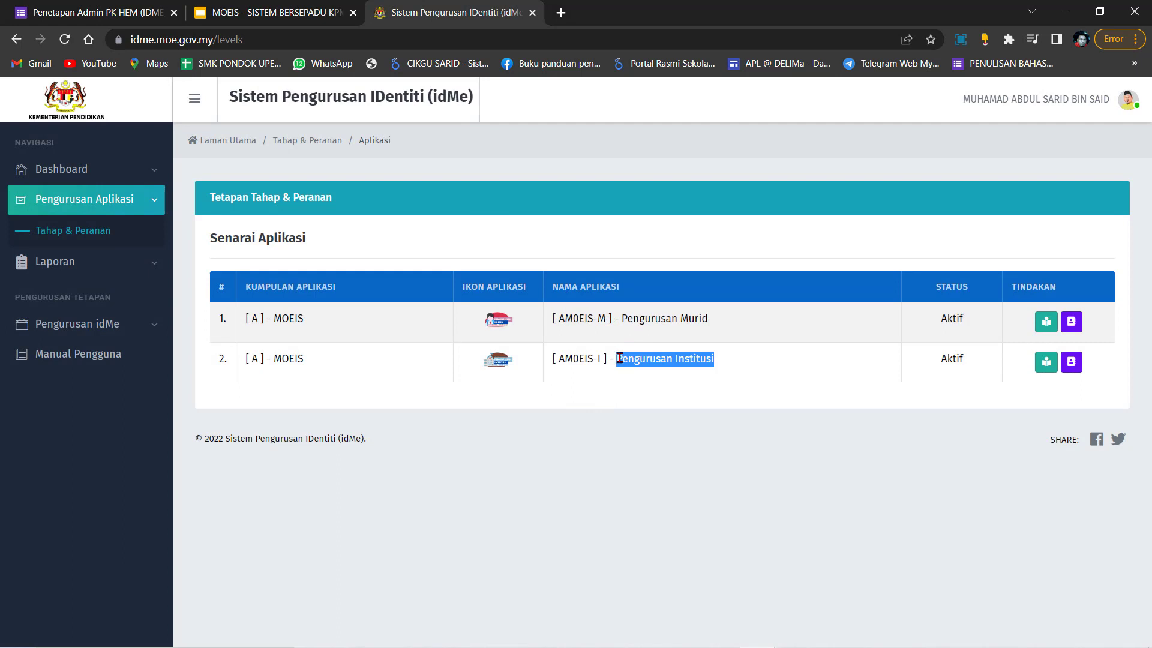
click(1045, 362)
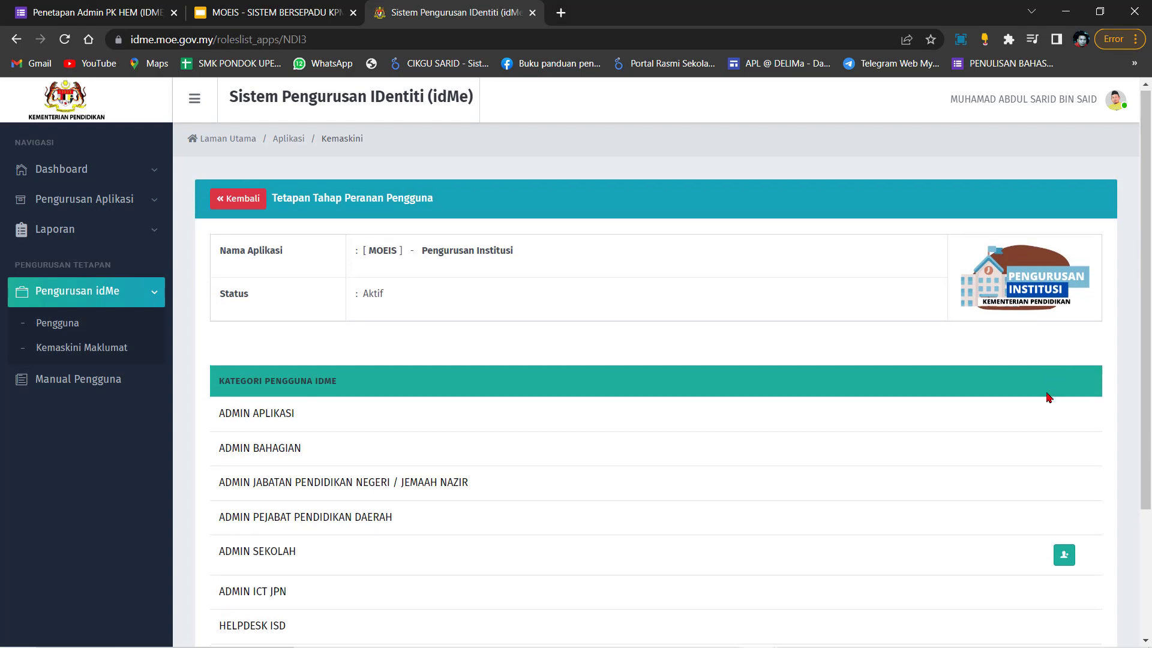
scroll(1043, 396, down, 3)
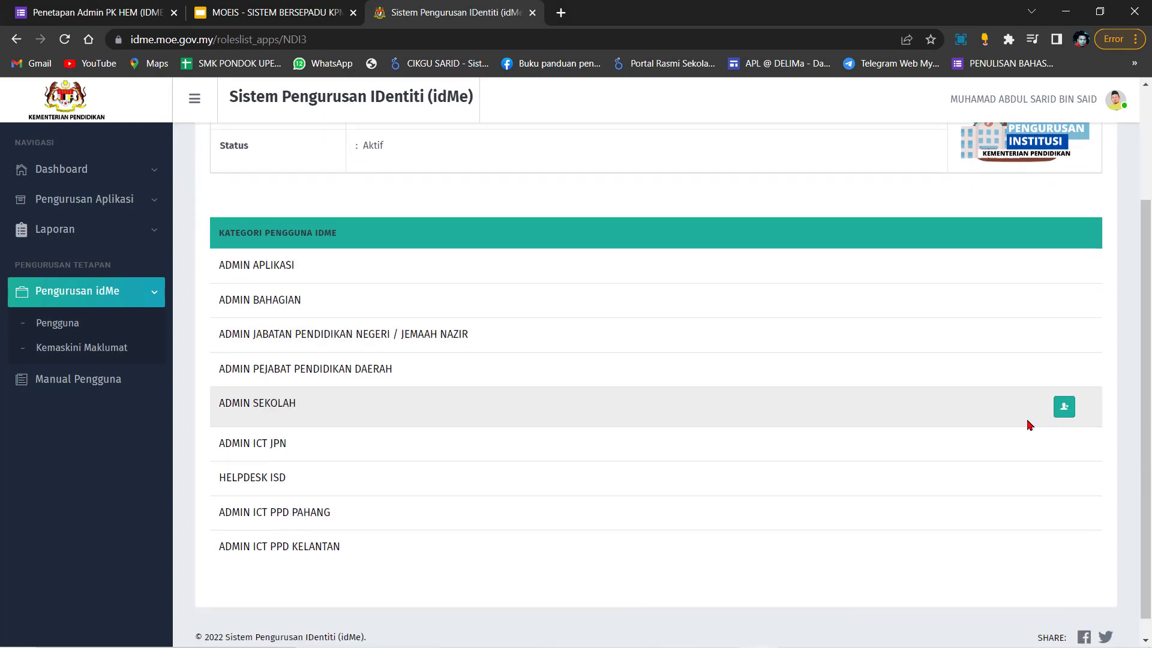
click(1064, 407)
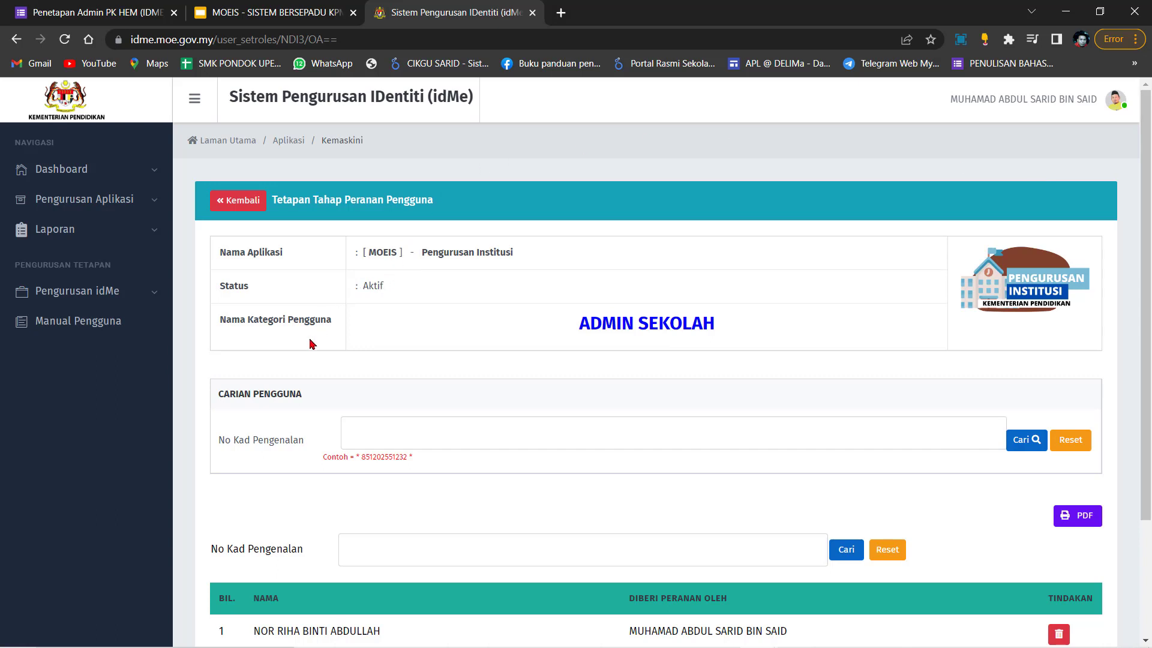
scroll(311, 343, down, 1)
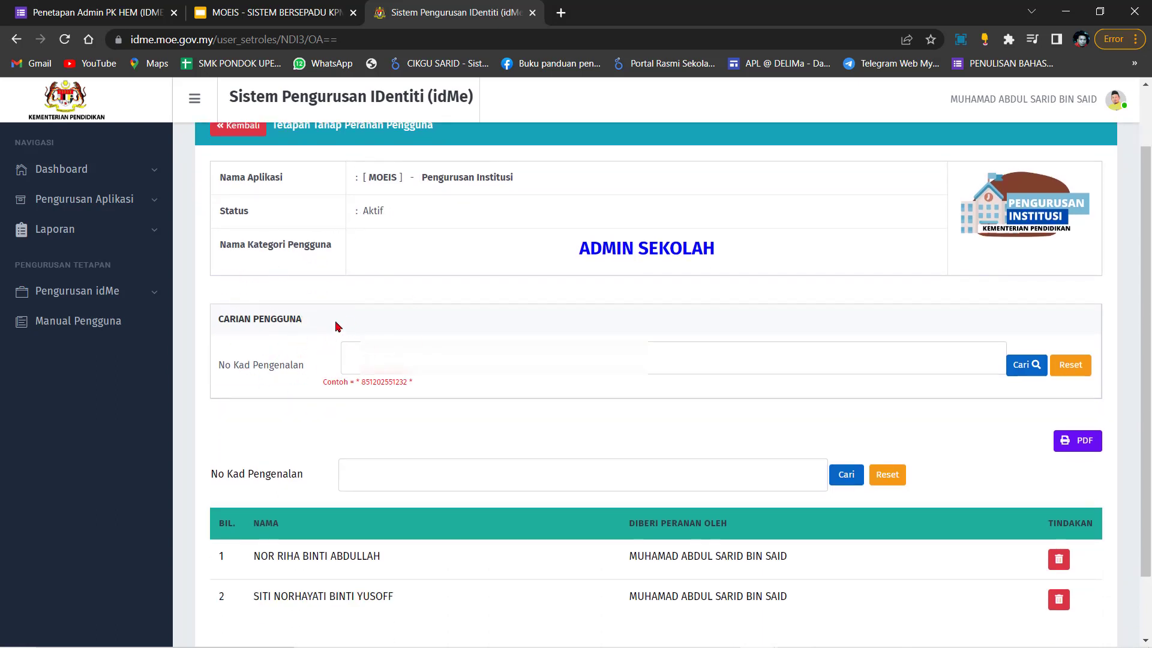
Paste the PK HEM's identity card number into the Carian Pengguna search for Pengurusan Institusi and find the user.
click(350, 345)
right_click(350, 345)
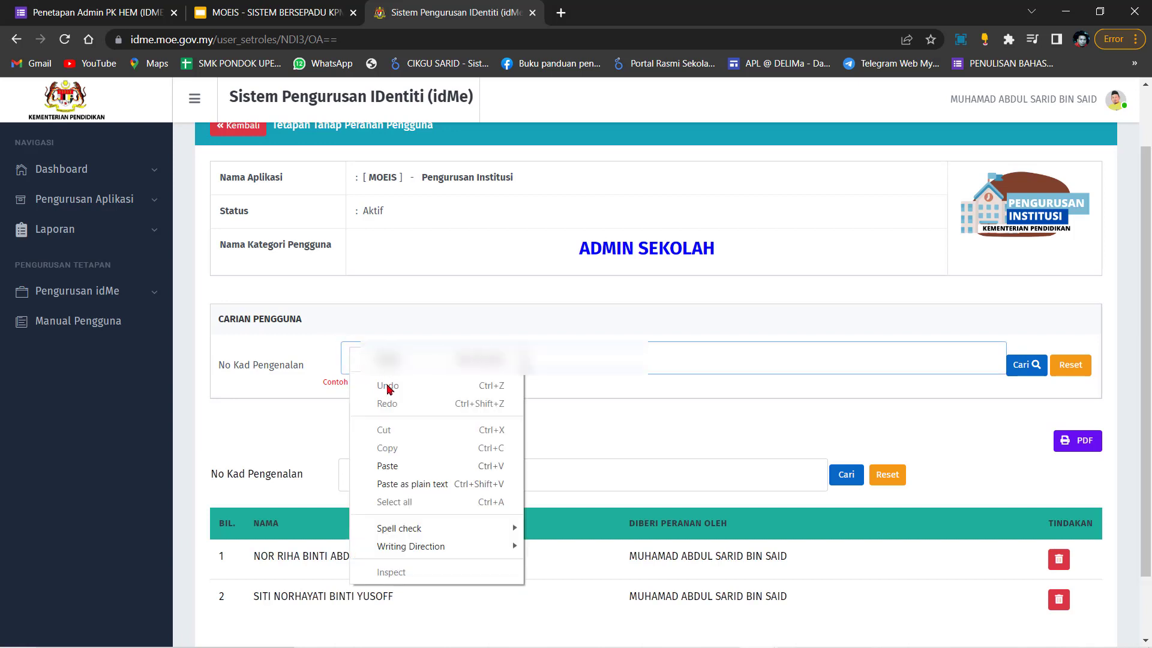
click(394, 461)
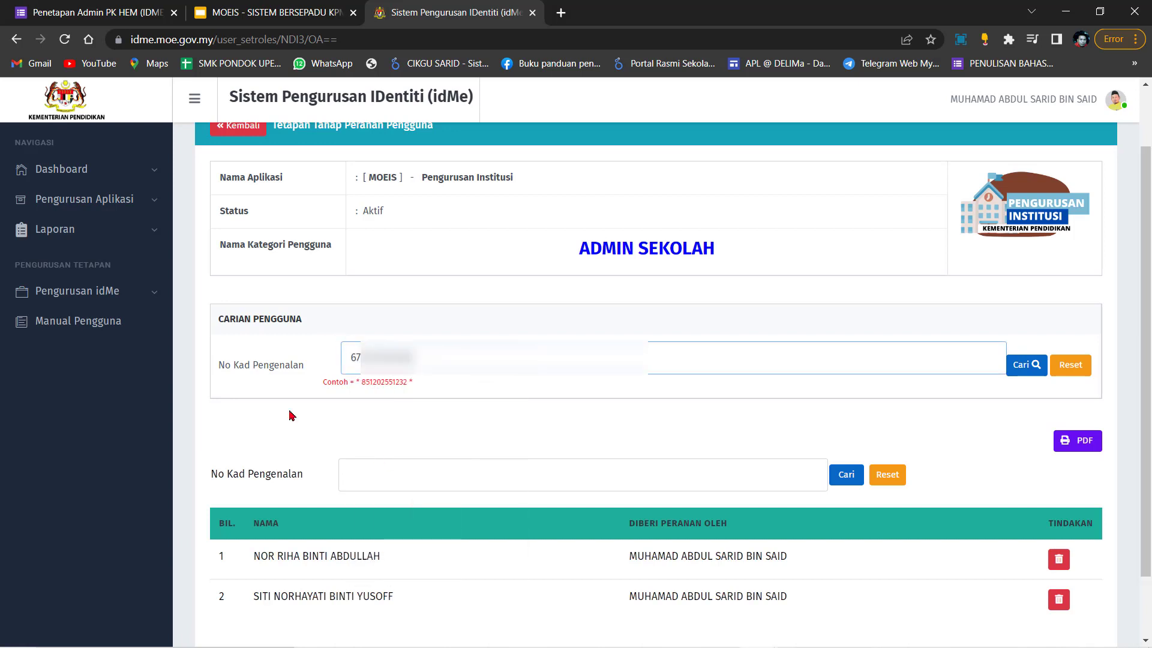
click(1024, 367)
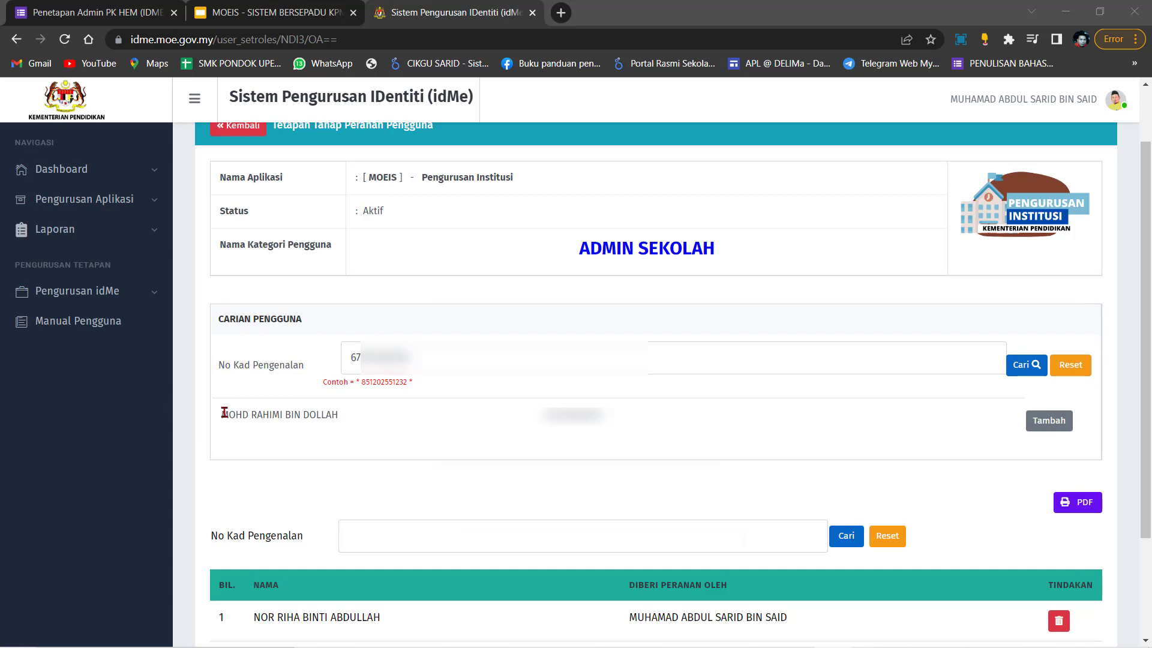
drag(224, 413, 346, 415)
click(247, 429)
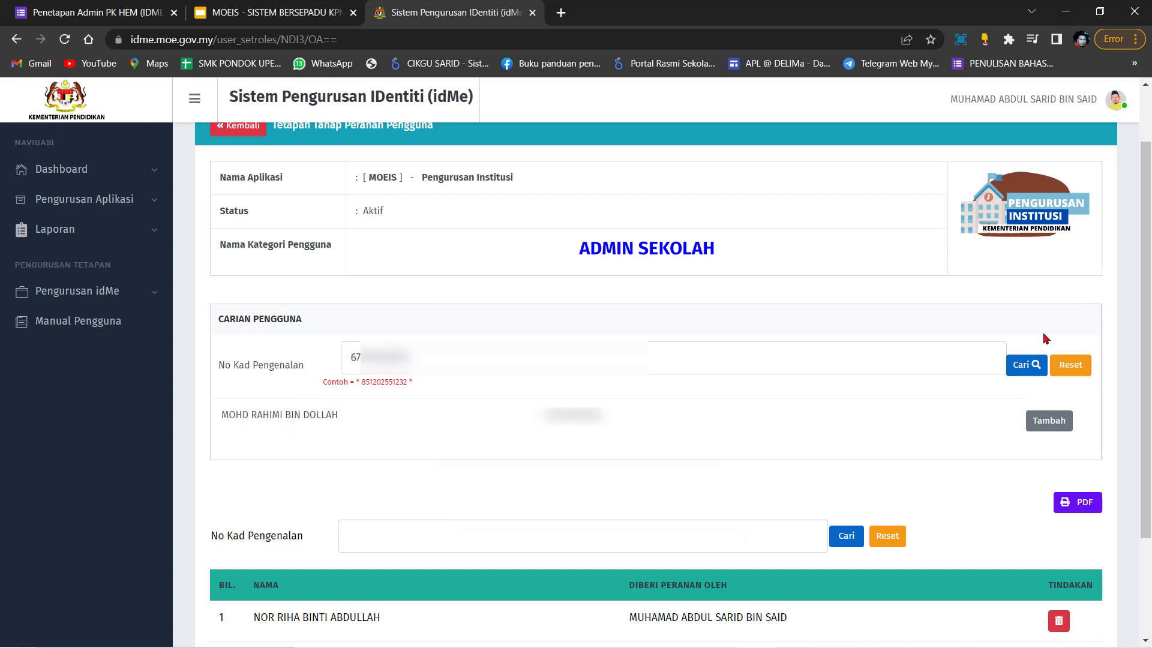
Add the found user to the selected users, save the ADMIN SEKOLAH assignment for Pengurusan Institusi, and check the assigned user list.
click(1046, 421)
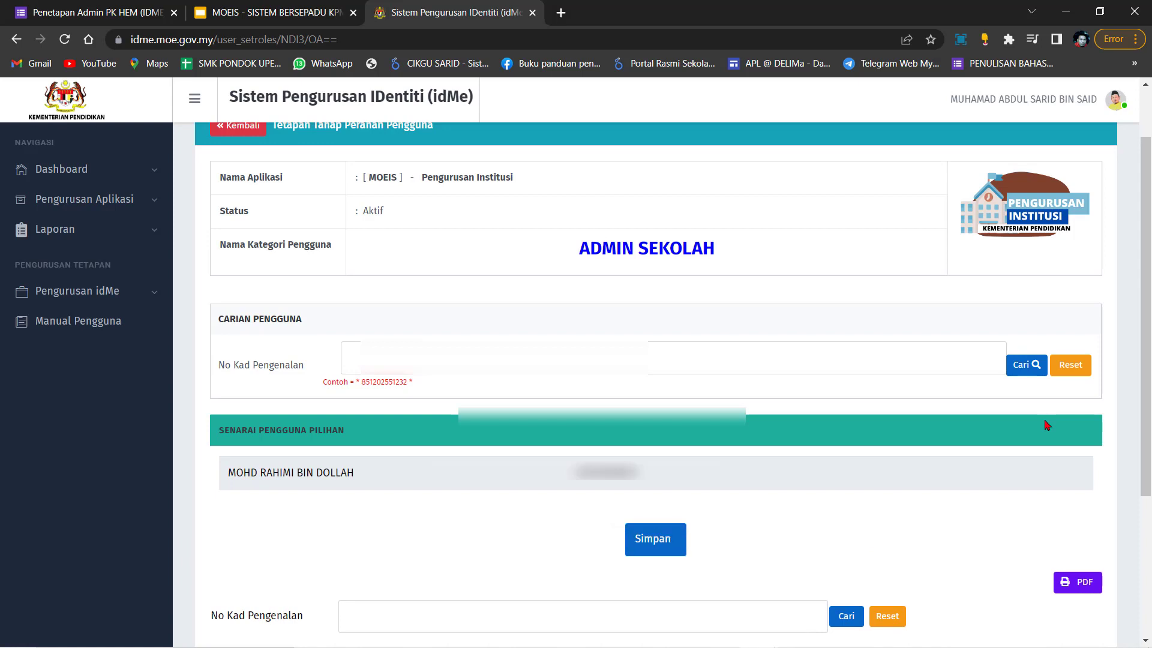
click(655, 539)
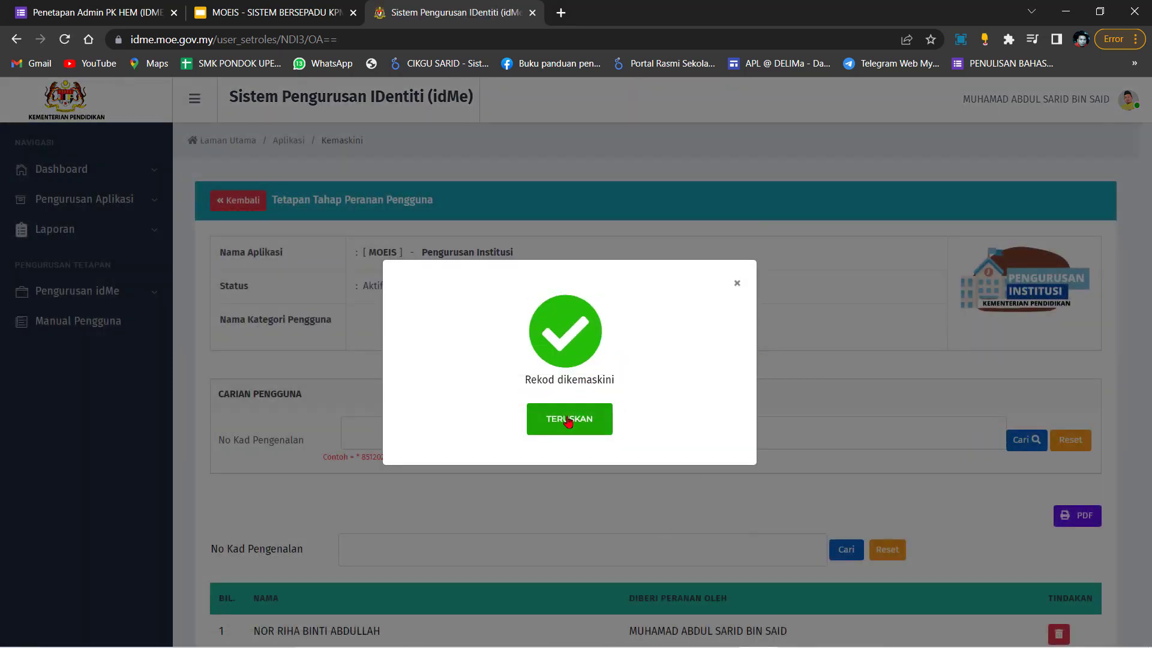
click(577, 421)
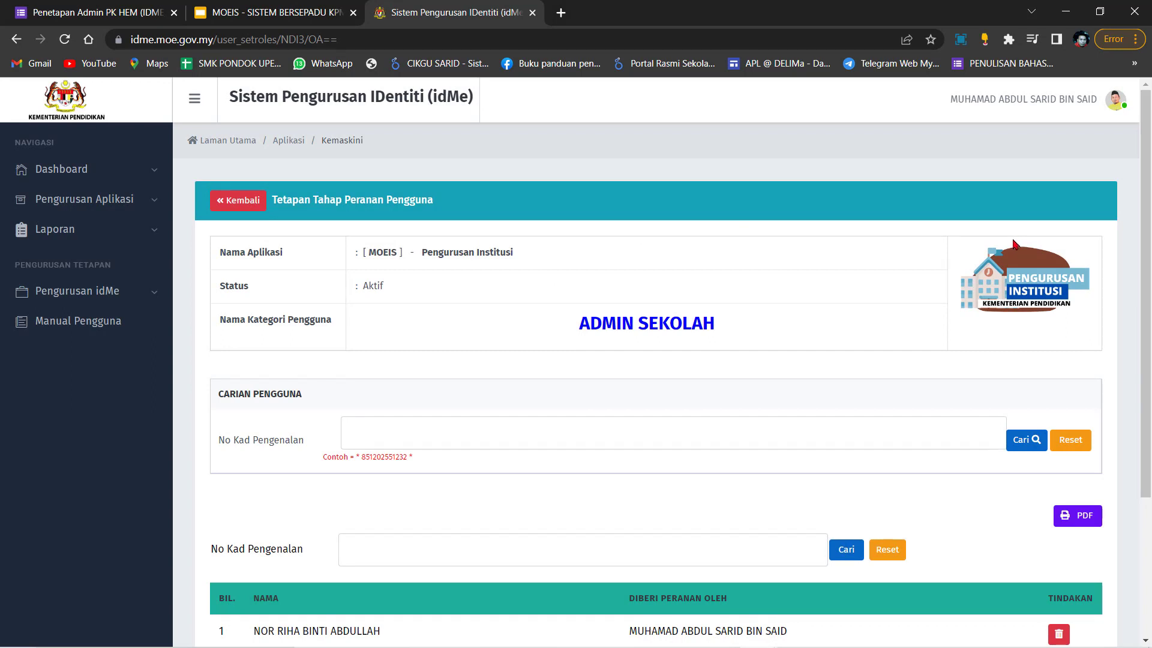
scroll(289, 493, down, 4)
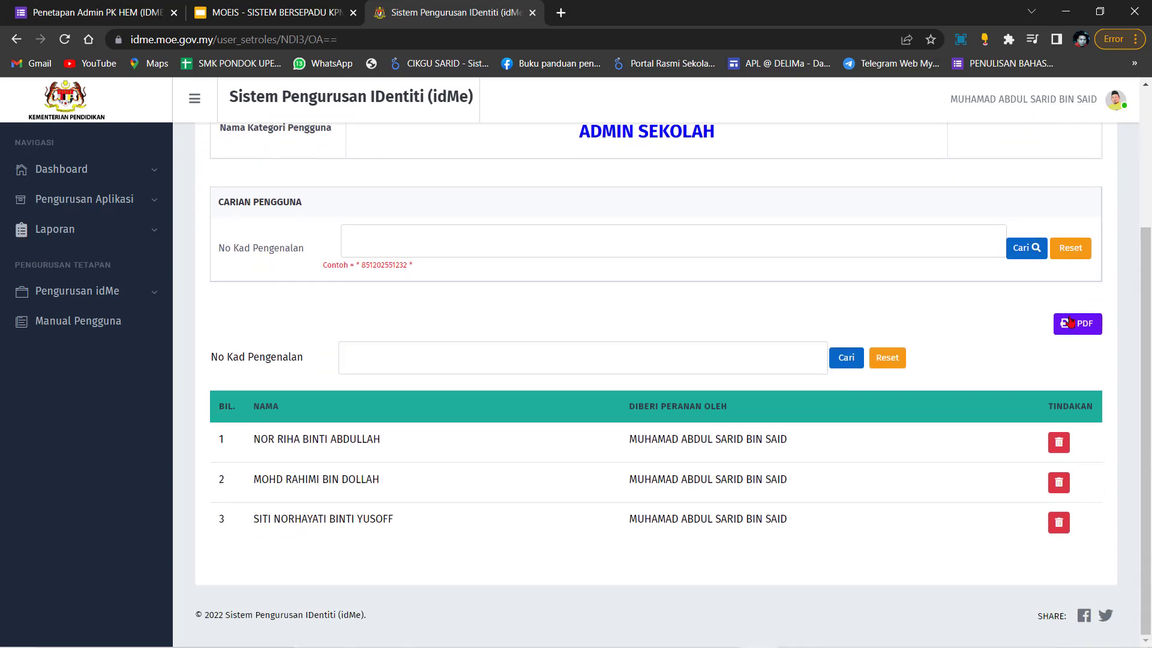
Go back from the Pengurusan Institusi role settings to the Tahap & Peranan application list.
scroll(480, 444, up, 2)
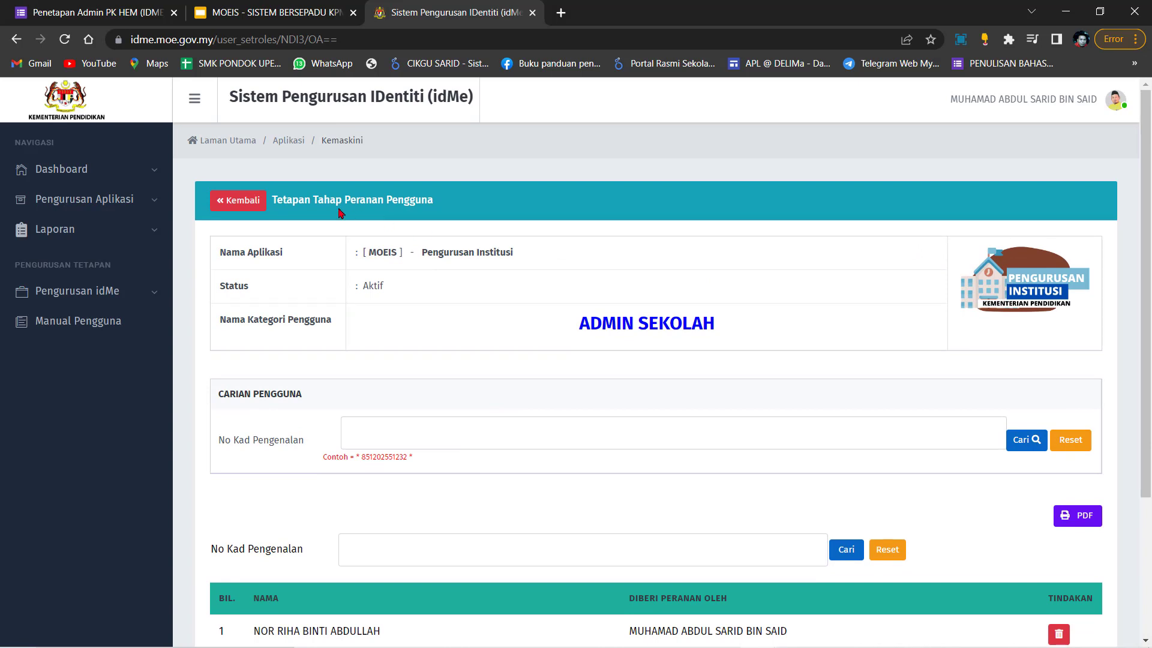
click(240, 198)
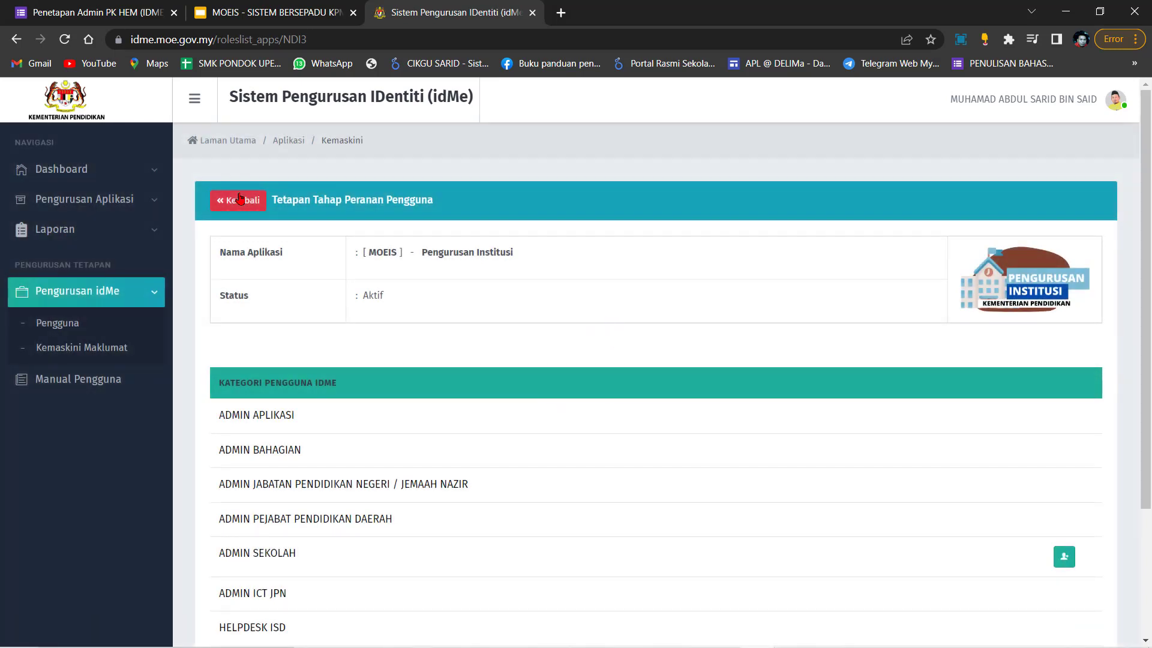
click(239, 198)
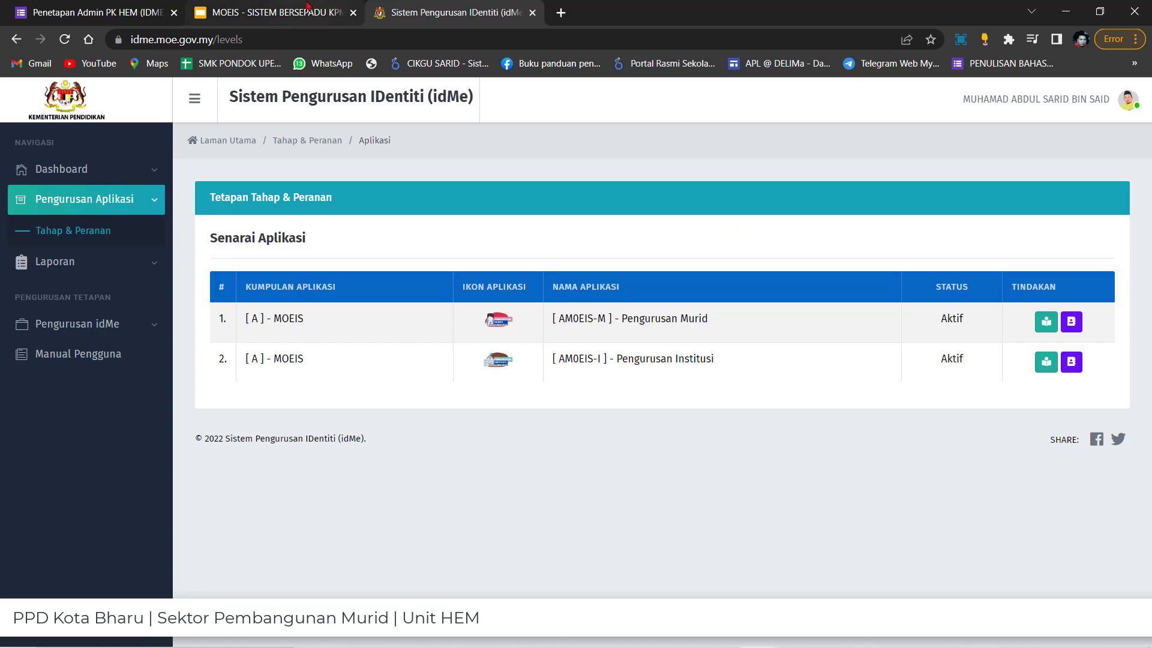
Switch to the MOEIS - SISTEM BERSEPADU KPM presentation in Google Slides and deselect the topic table.
click(273, 12)
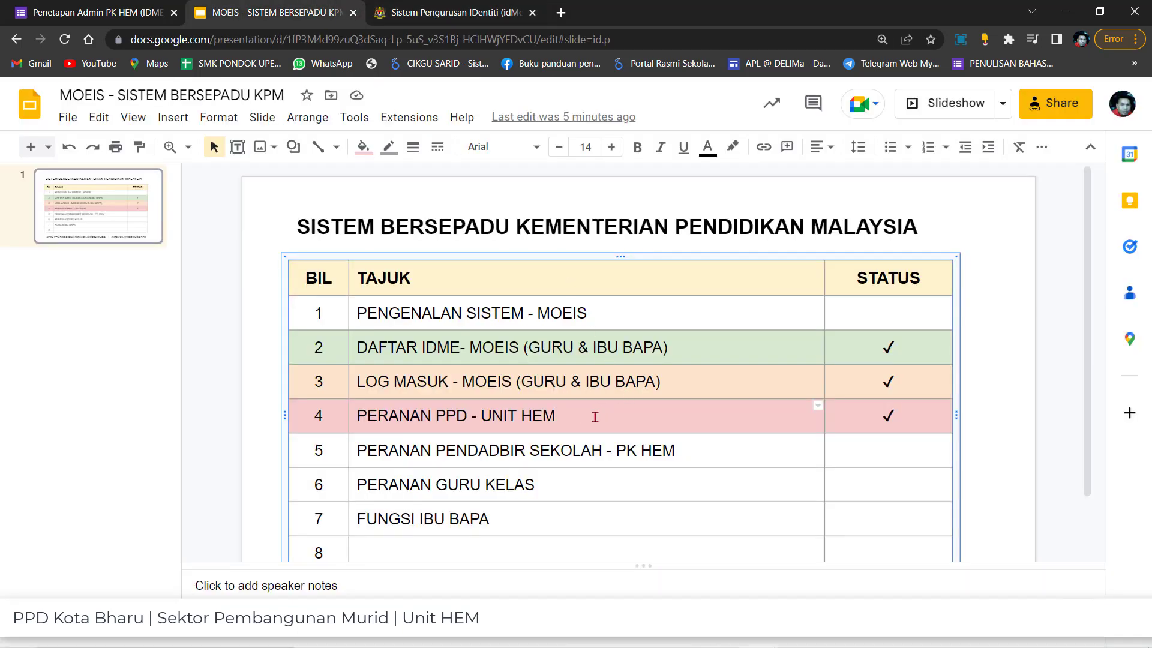
click(985, 390)
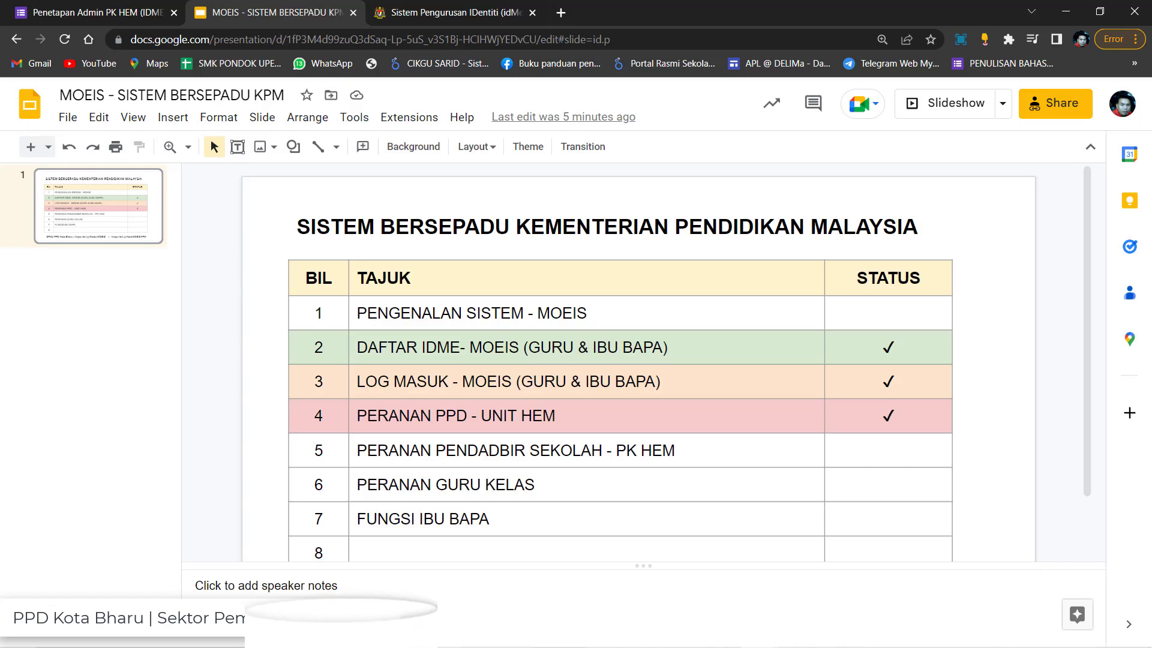